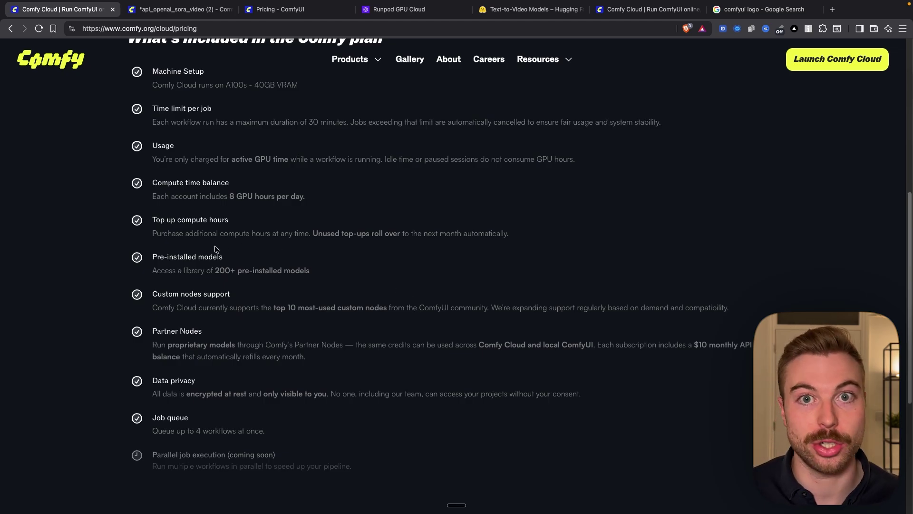
Read through the Comfy plan's included features on the pricing page, from machine setup to parallel job execution
{"action": "scroll", "coordinate": [232, 249], "scroll_direction": "down", "scroll_amount": 1}
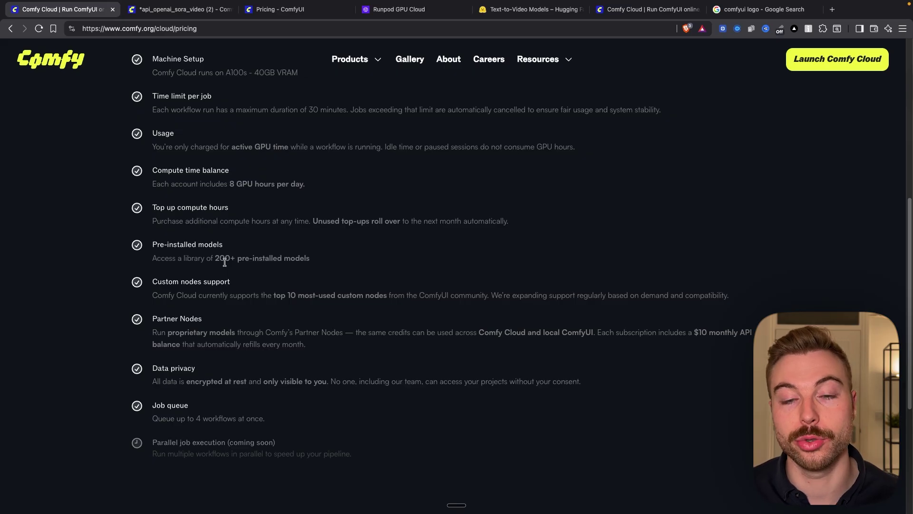
{"action": "scroll", "coordinate": [253, 307], "scroll_direction": "down", "scroll_amount": 1}
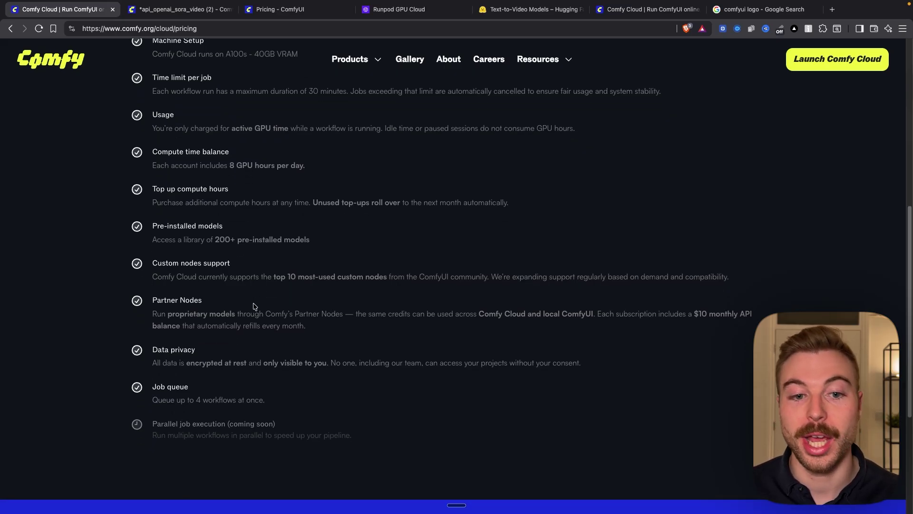
{"action": "scroll", "coordinate": [254, 307], "scroll_direction": "up", "scroll_amount": 1}
{"action": "scroll", "coordinate": [254, 306], "scroll_direction": "down", "scroll_amount": 1}
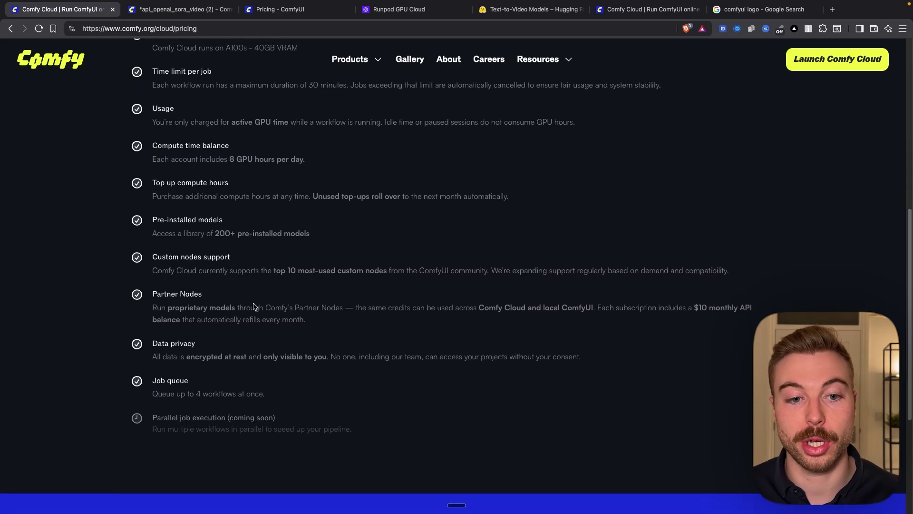
{"action": "scroll", "coordinate": [253, 303], "scroll_direction": "down", "scroll_amount": 1}
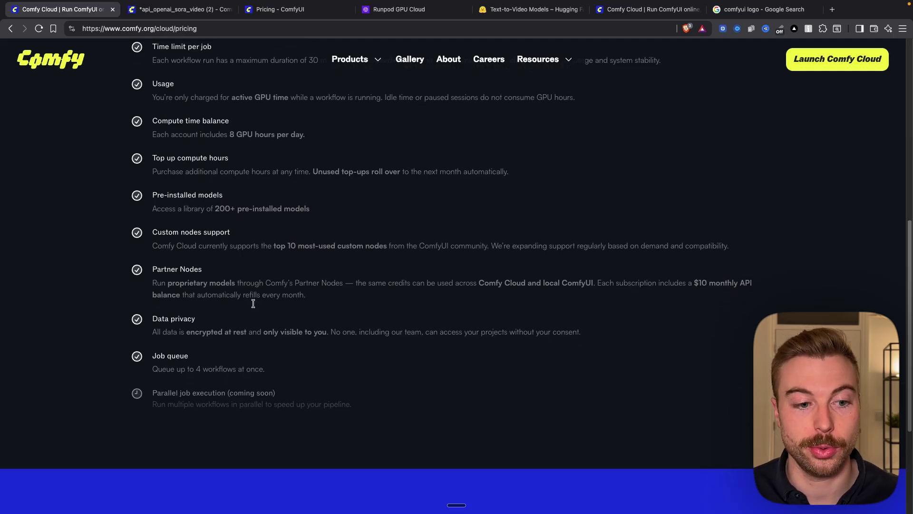
{"action": "scroll", "coordinate": [254, 306], "scroll_direction": "down", "scroll_amount": 1}
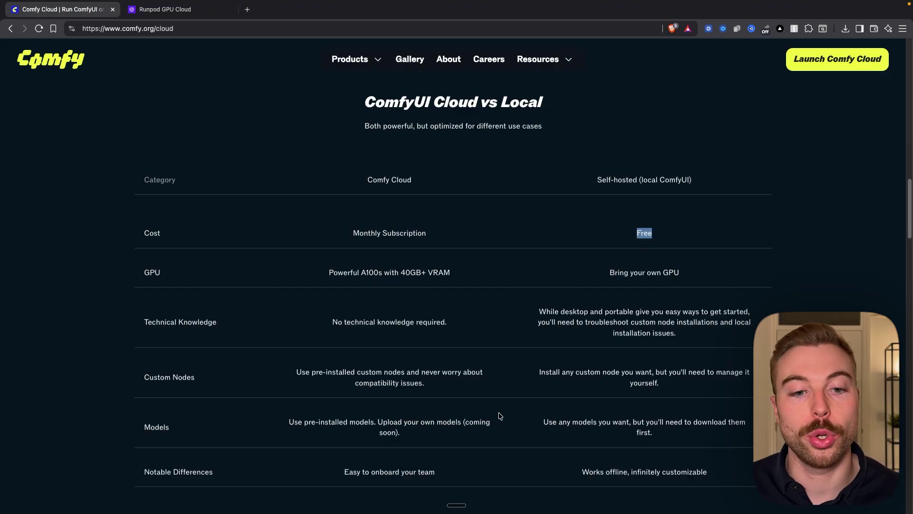
Review the Comfy Cloud page's cloud versus local comparison, supported AI models and FAQs
{"action": "scroll", "coordinate": [499, 416], "scroll_direction": "down", "scroll_amount": 10}
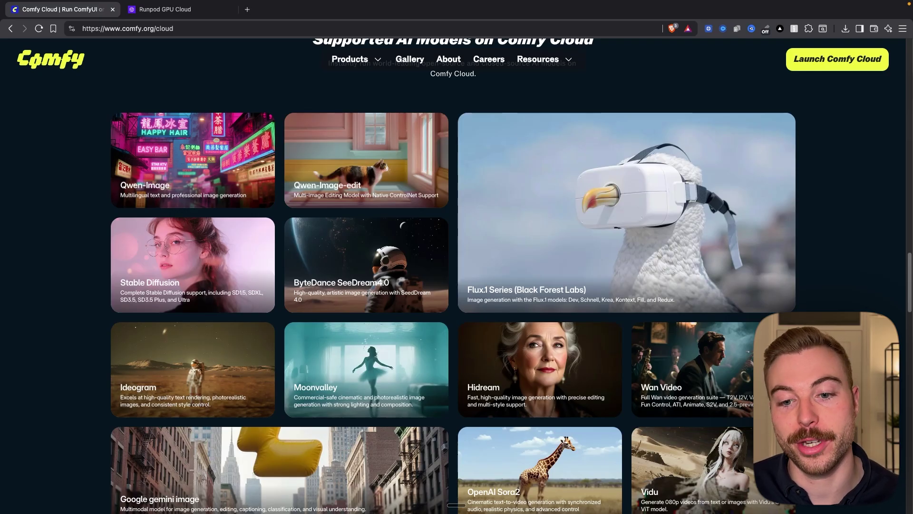
{"action": "scroll", "coordinate": [453, 276], "scroll_direction": "down", "scroll_amount": 1}
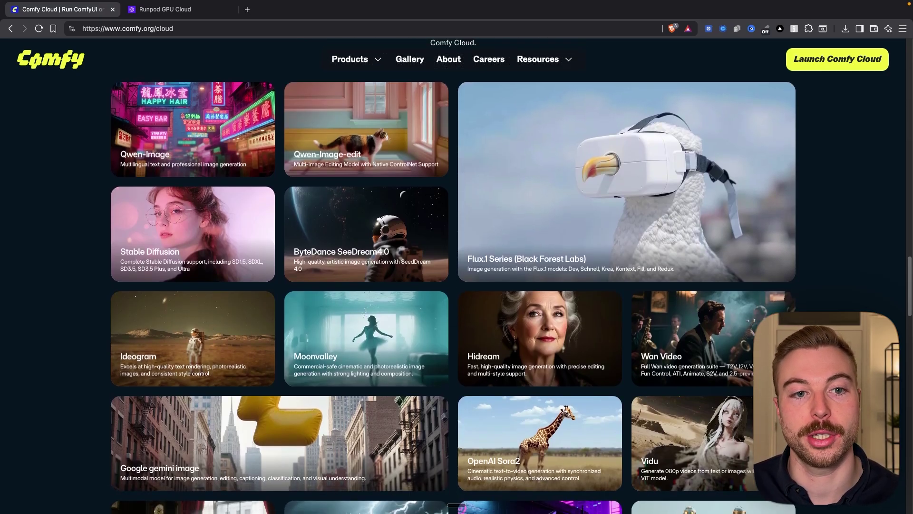
{"action": "scroll", "coordinate": [453, 276], "scroll_direction": "down", "scroll_amount": 4}
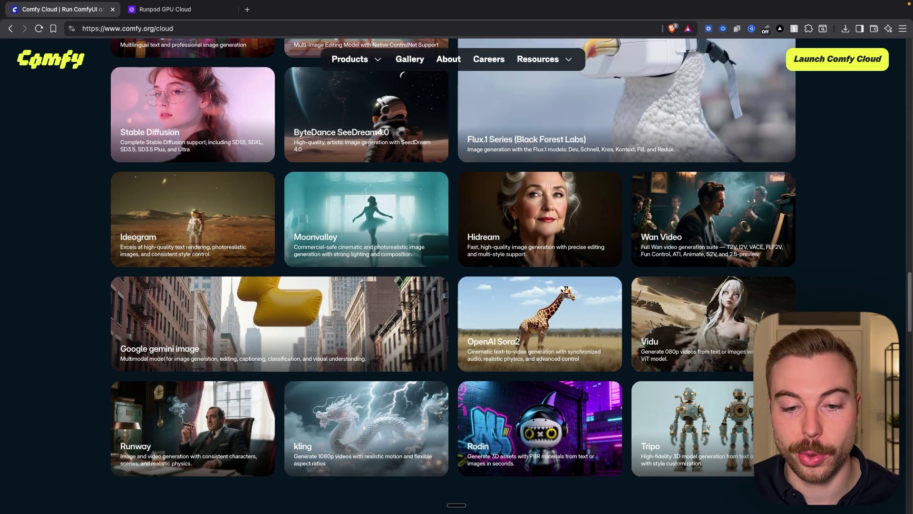
{"action": "scroll", "coordinate": [453, 257], "scroll_direction": "down", "scroll_amount": 1}
{"action": "scroll", "coordinate": [453, 275], "scroll_direction": "down", "scroll_amount": 10}
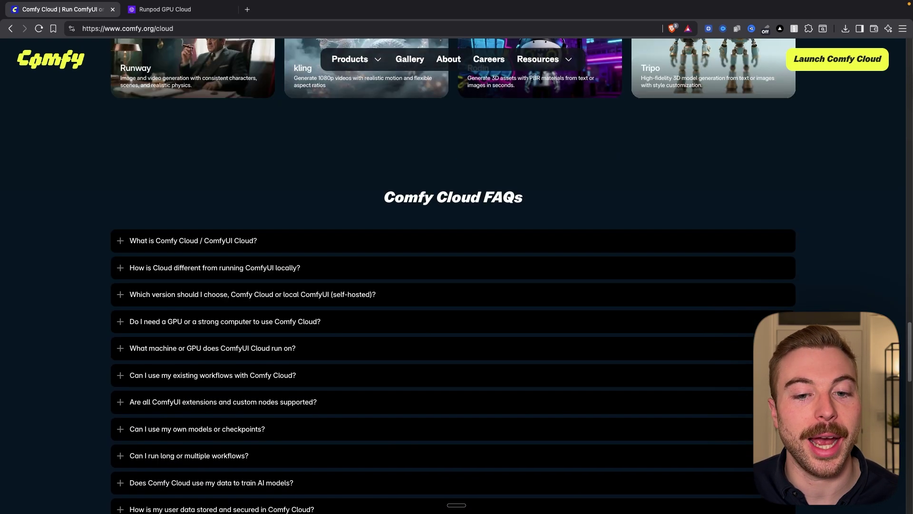
{"action": "scroll", "coordinate": [514, 449], "scroll_direction": "down", "scroll_amount": 10}
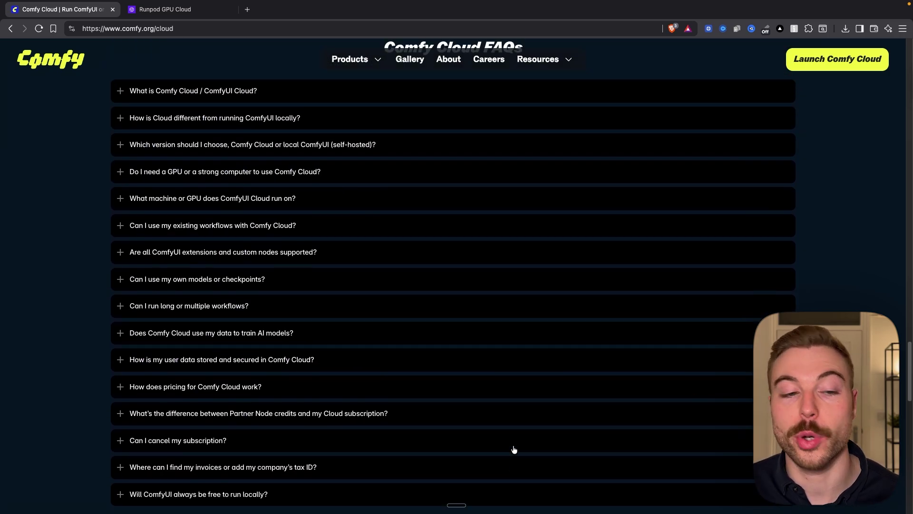
{"action": "scroll", "coordinate": [514, 449], "scroll_direction": "down", "scroll_amount": 14}
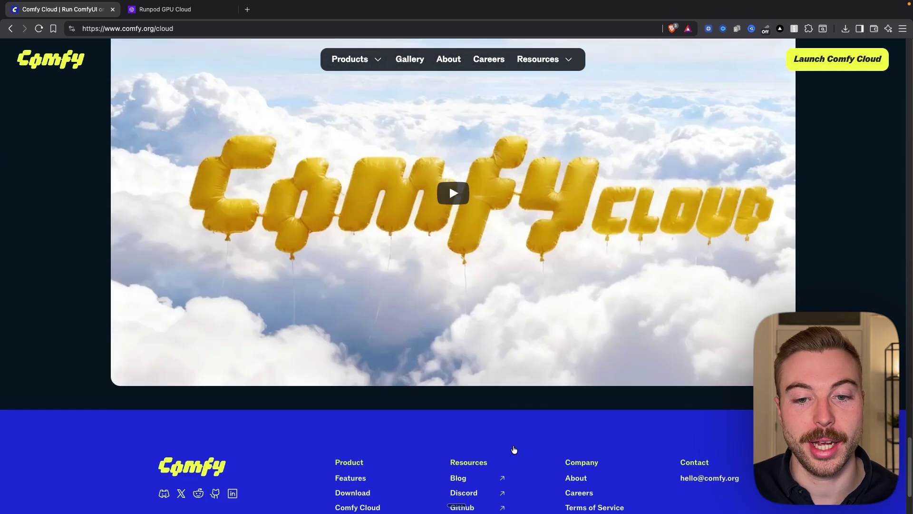
Launch Comfy Cloud and answer the survey's familiarity question with New to ComfyUI and its primary use question with Personal projects/hobby
{"action": "scroll", "coordinate": [579, 228], "scroll_direction": "up", "scroll_amount": 20}
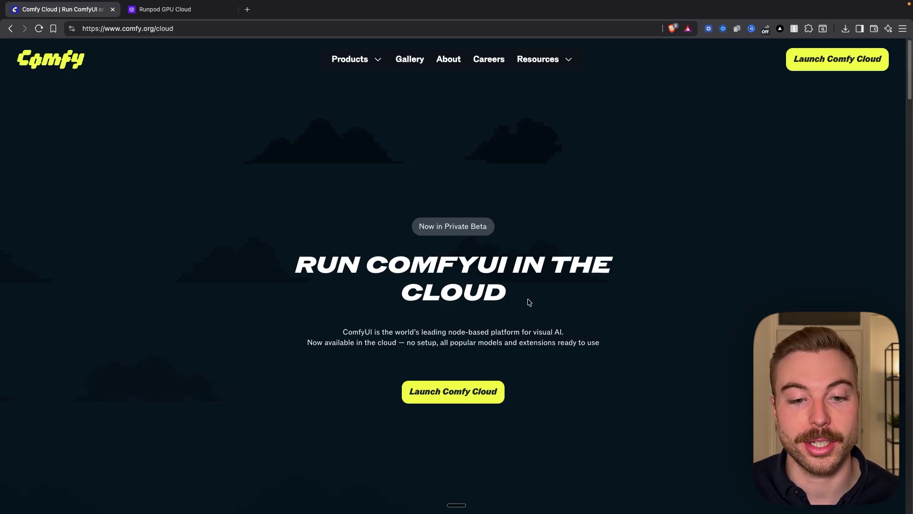
{"action": "left_click", "coordinate": [462, 389]}
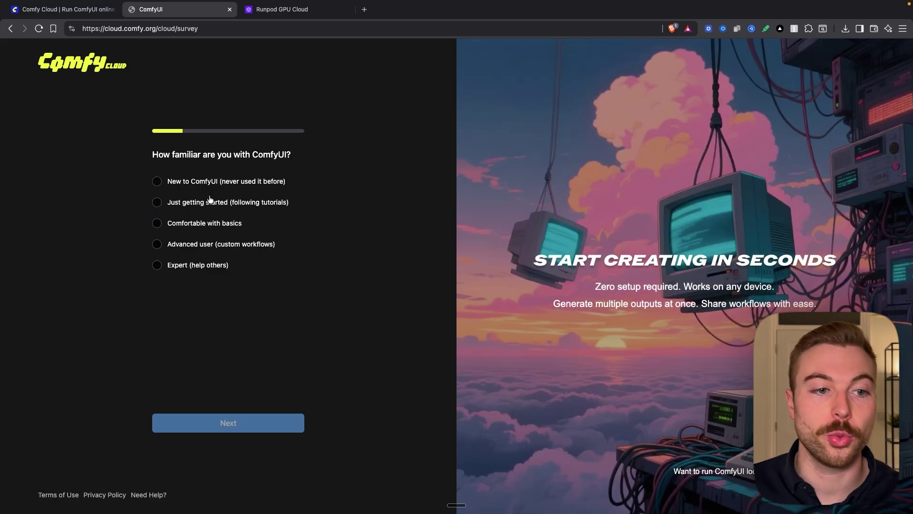
{"action": "left_click", "coordinate": [212, 181]}
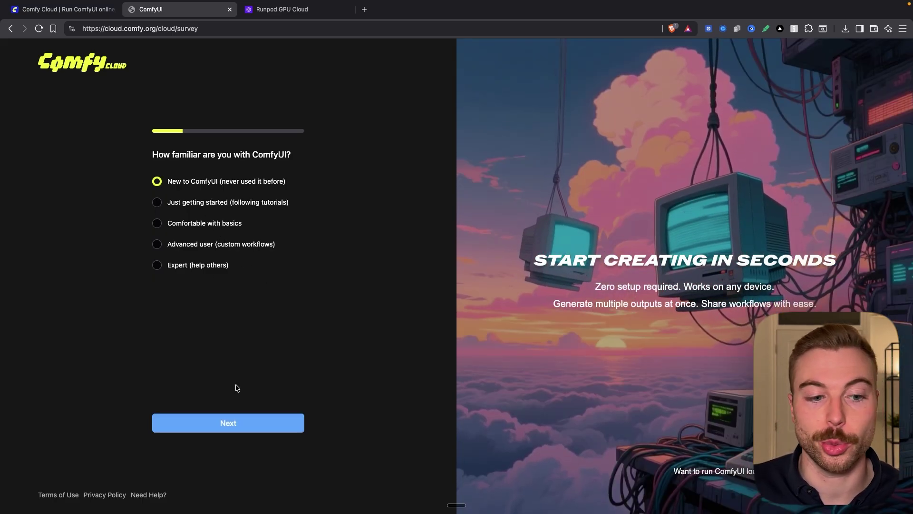
{"action": "left_click", "coordinate": [242, 421]}
{"action": "left_click", "coordinate": [212, 193]}
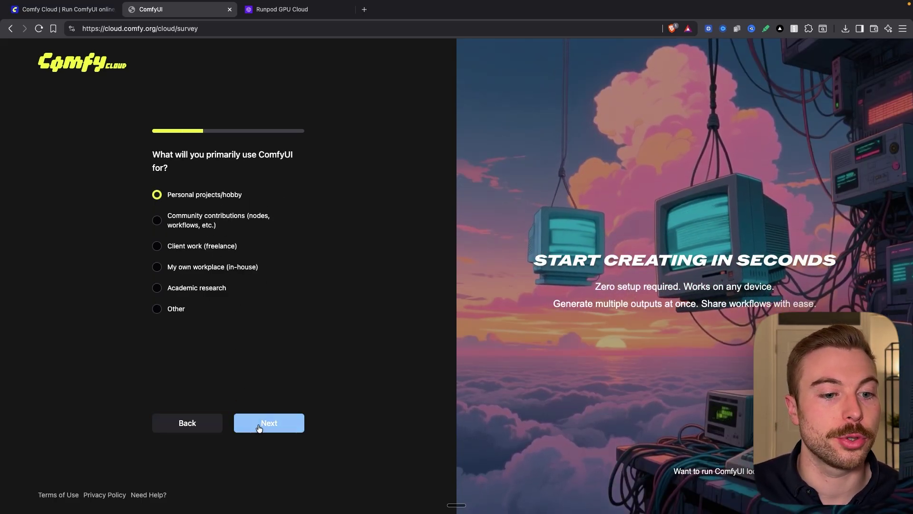
{"action": "left_click", "coordinate": [264, 424]}
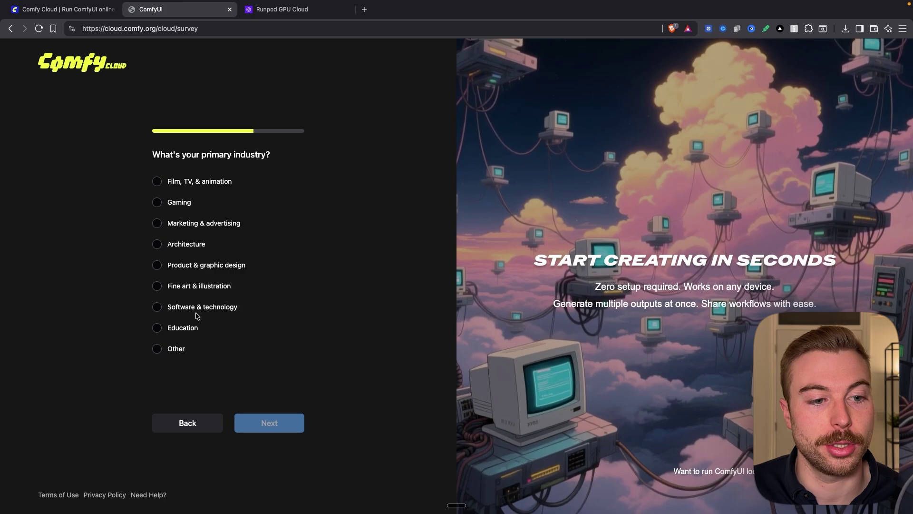
Choose Fine art & illustration as primary industry and Video & animation as planned output, and submit the survey
{"action": "left_click", "coordinate": [196, 291]}
{"action": "left_click", "coordinate": [288, 425]}
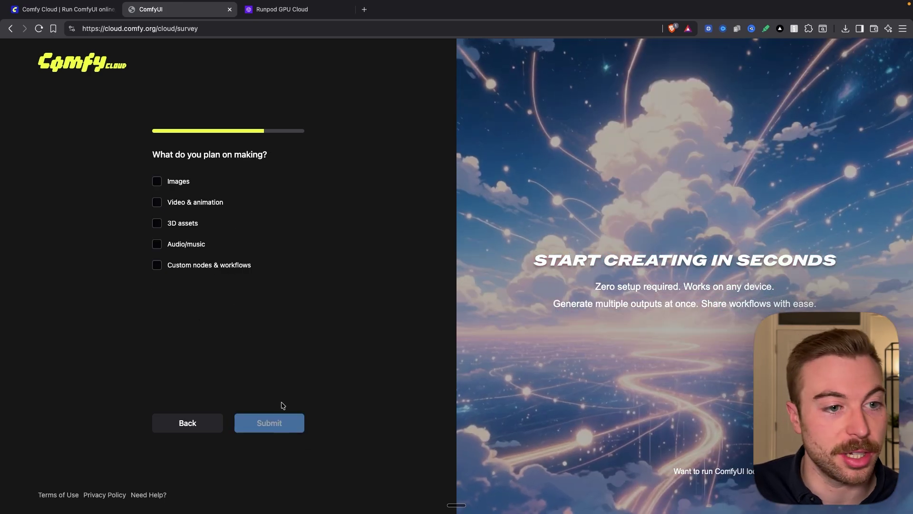
{"action": "left_click", "coordinate": [170, 204]}
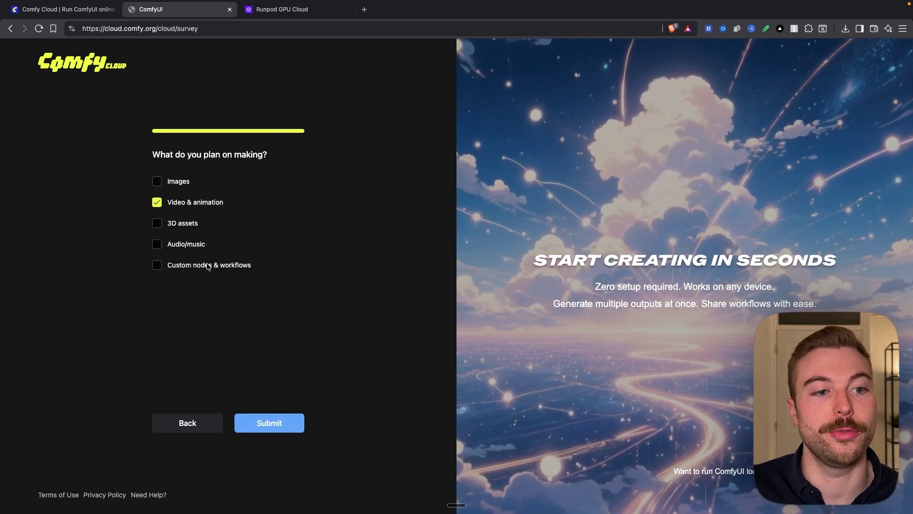
{"action": "left_click", "coordinate": [288, 423]}
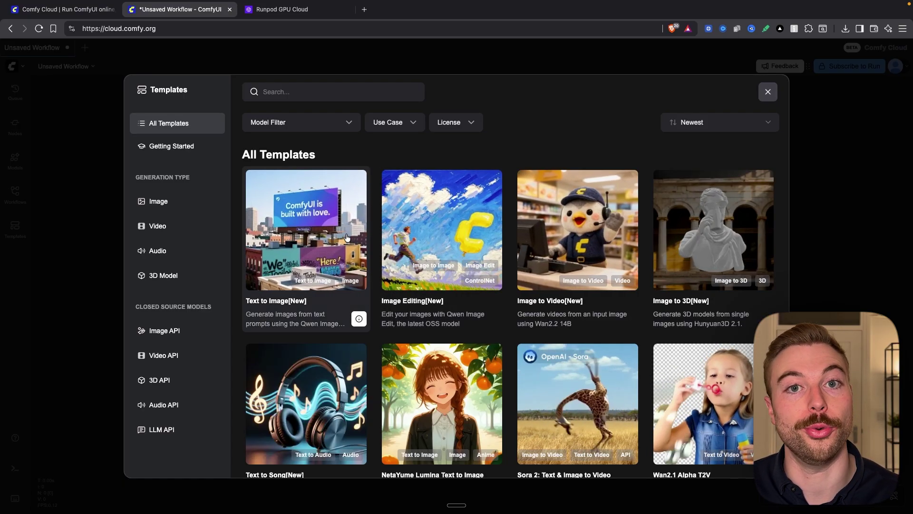
Browse the Getting Started templates and the full list of Image generation templates
{"action": "left_click", "coordinate": [168, 148]}
{"action": "left_click", "coordinate": [182, 201]}
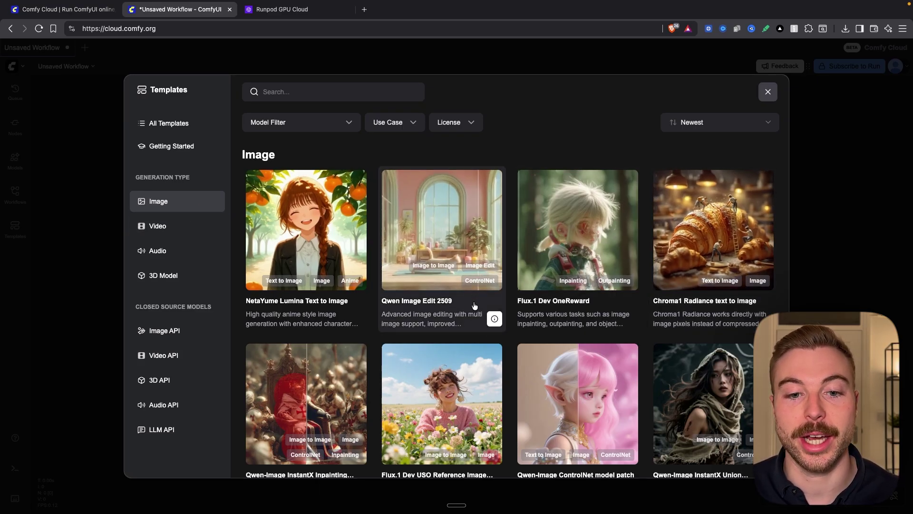
{"action": "scroll", "coordinate": [475, 264], "scroll_direction": "down", "scroll_amount": 2}
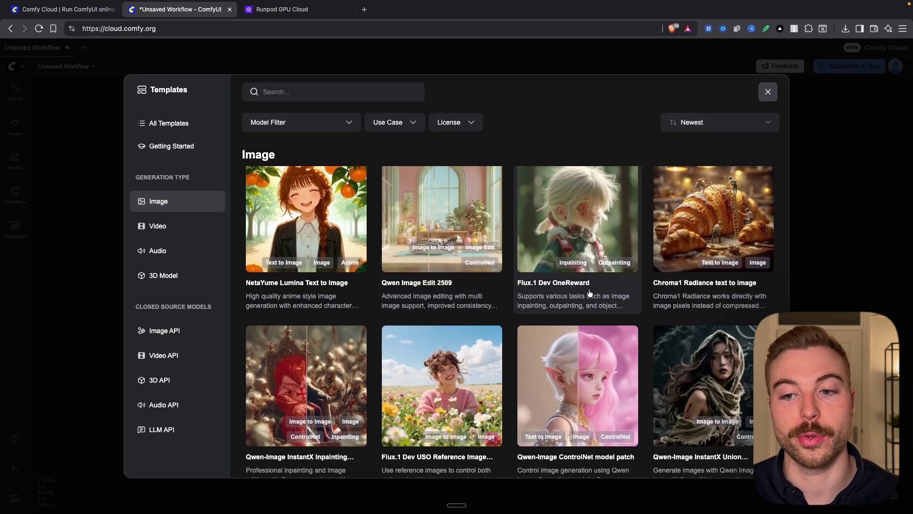
{"action": "scroll", "coordinate": [491, 310], "scroll_direction": "down", "scroll_amount": 5}
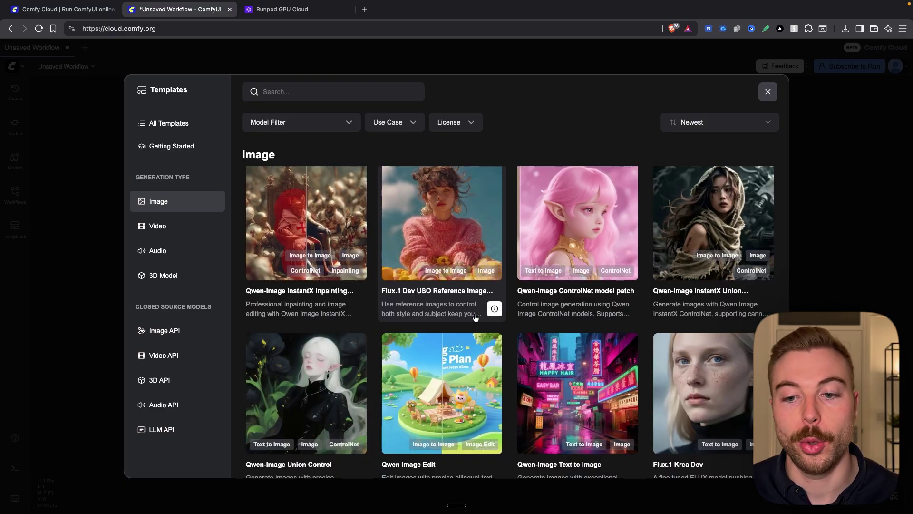
{"action": "scroll", "coordinate": [475, 317], "scroll_direction": "down", "scroll_amount": 5}
{"action": "scroll", "coordinate": [475, 317], "scroll_direction": "down", "scroll_amount": 2}
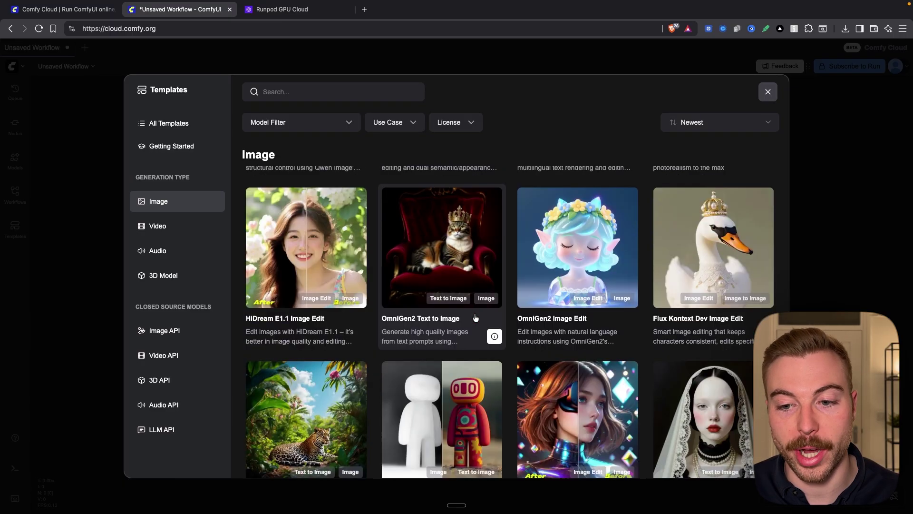
{"action": "scroll", "coordinate": [475, 318], "scroll_direction": "down", "scroll_amount": 10}
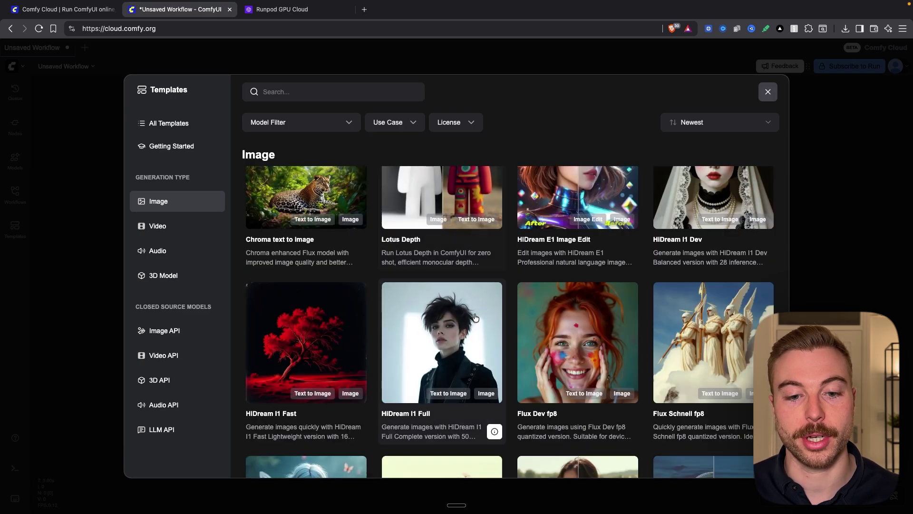
{"action": "scroll", "coordinate": [475, 317], "scroll_direction": "down", "scroll_amount": 11}
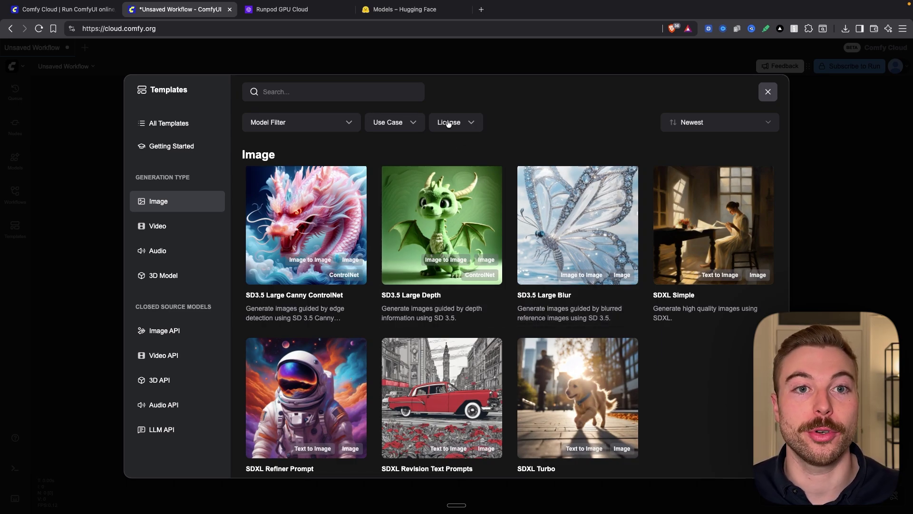
Switch to the Hugging Face models page and filter the models by the Text-to-Video task
{"action": "left_click", "coordinate": [388, 12]}
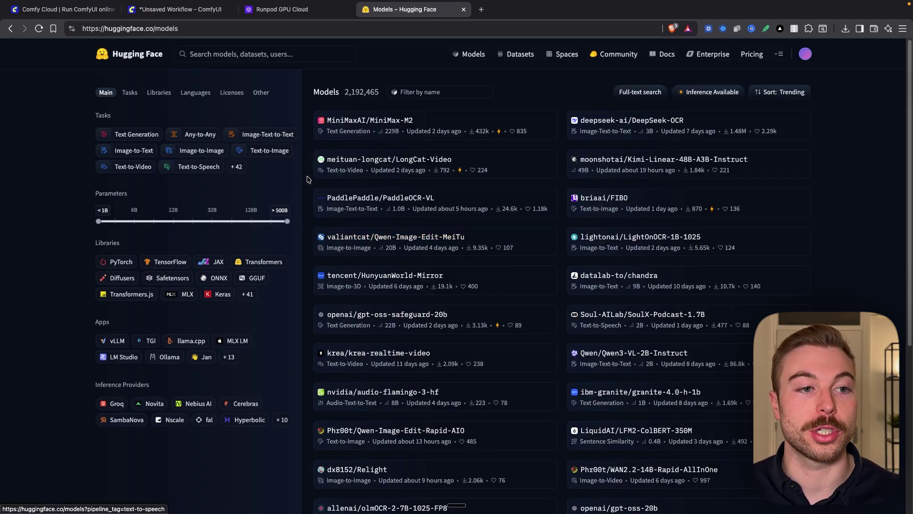
{"action": "left_click", "coordinate": [141, 170]}
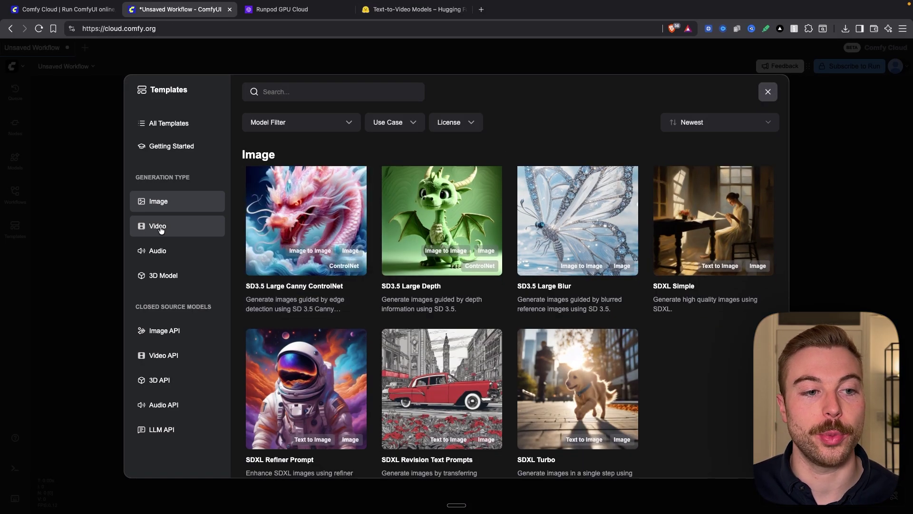
Return to the ComfyUI templates and browse the Video, Audio and 3D Model categories
{"action": "left_click", "coordinate": [196, 231]}
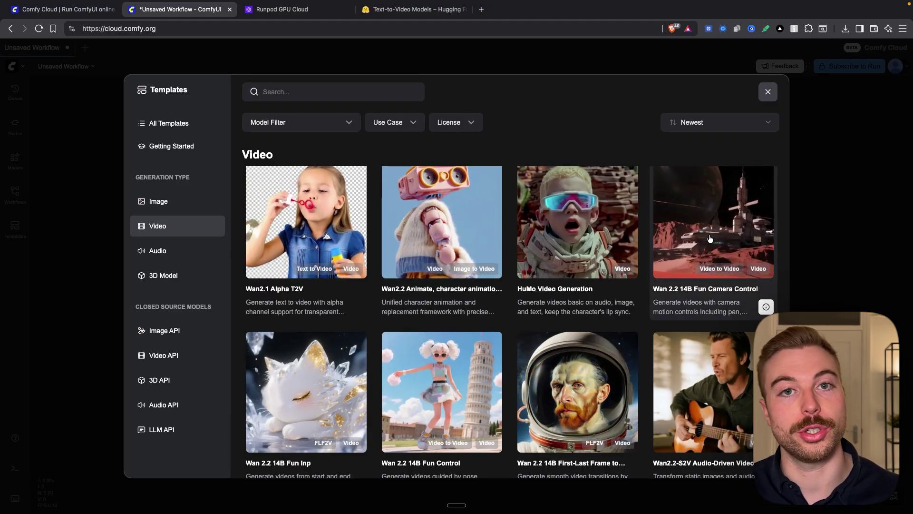
{"action": "scroll", "coordinate": [710, 238], "scroll_direction": "down", "scroll_amount": 2}
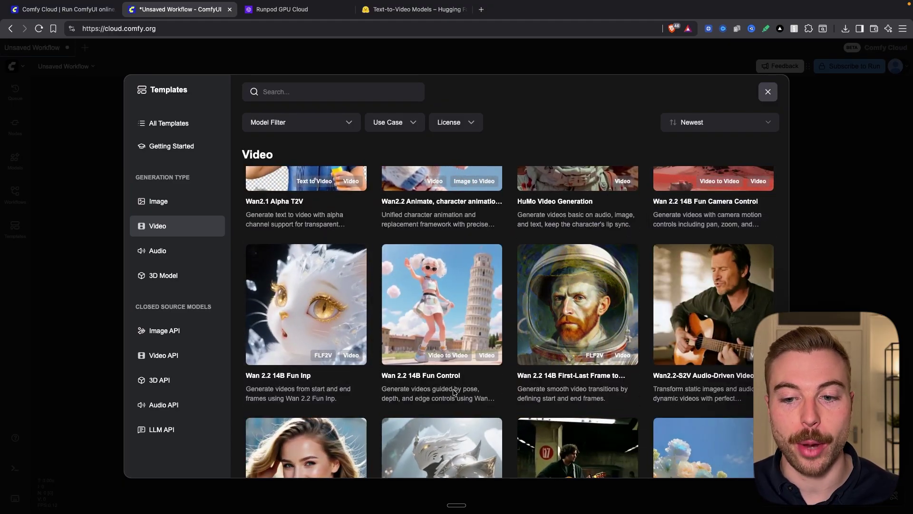
{"action": "scroll", "coordinate": [594, 334], "scroll_direction": "down", "scroll_amount": 1}
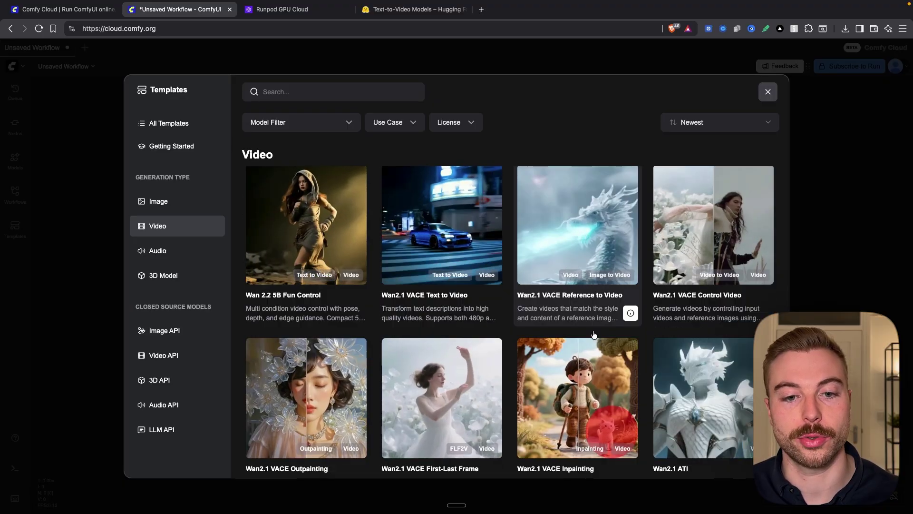
{"action": "scroll", "coordinate": [594, 335], "scroll_direction": "up", "scroll_amount": 4}
{"action": "left_click", "coordinate": [157, 250]}
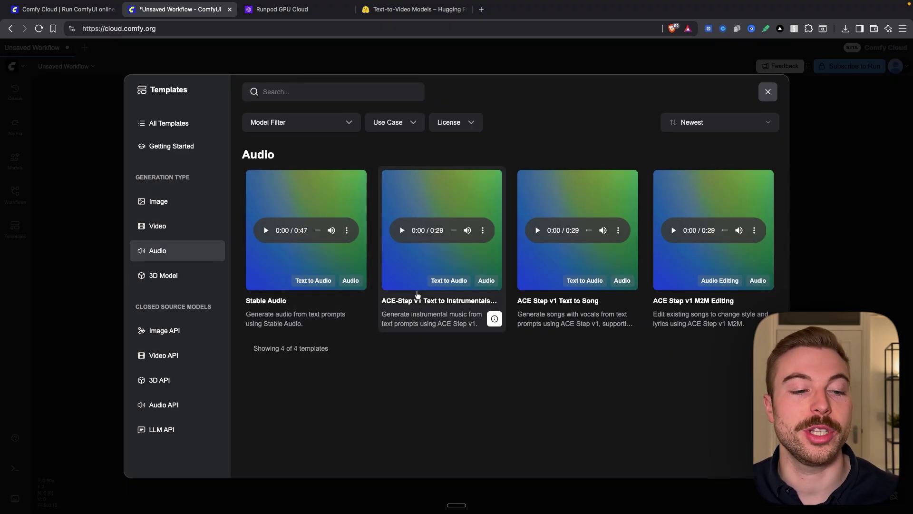
{"action": "left_click", "coordinate": [155, 281]}
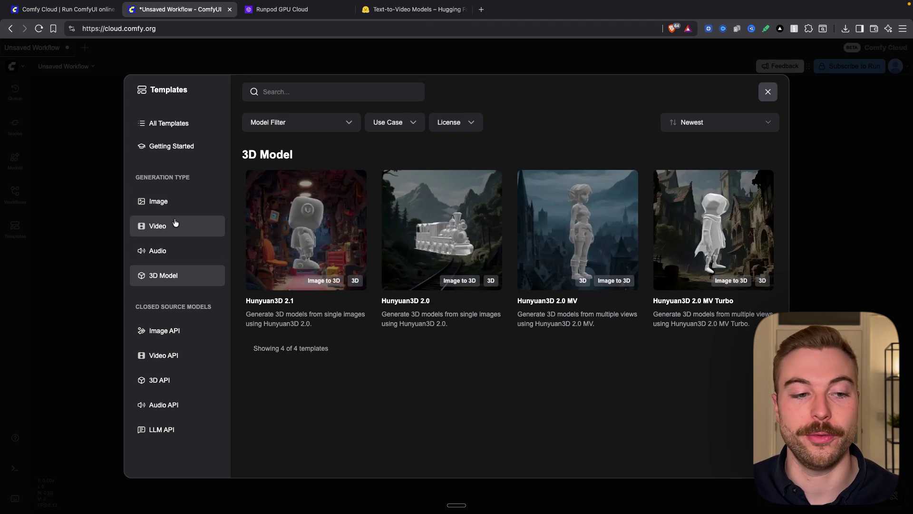
Browse the closed source Image API templates
{"action": "left_click", "coordinate": [192, 330]}
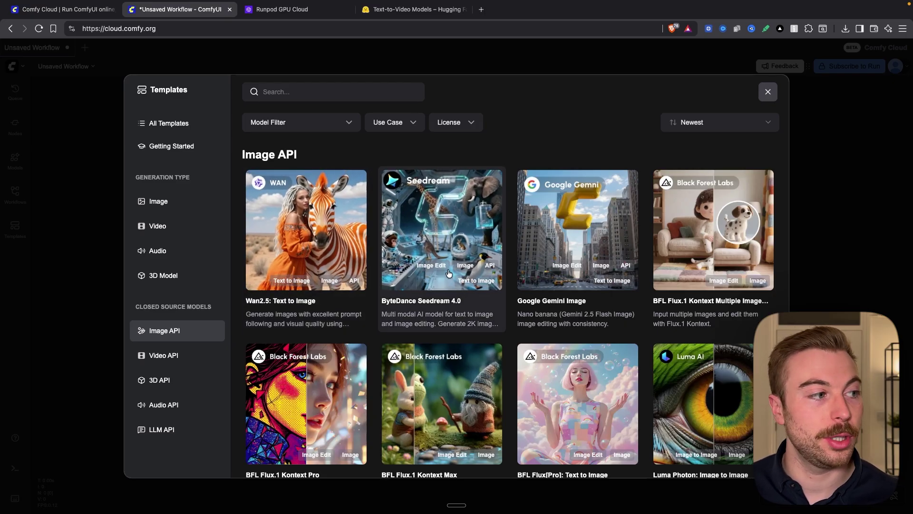
{"action": "scroll", "coordinate": [585, 236], "scroll_direction": "down", "scroll_amount": 1}
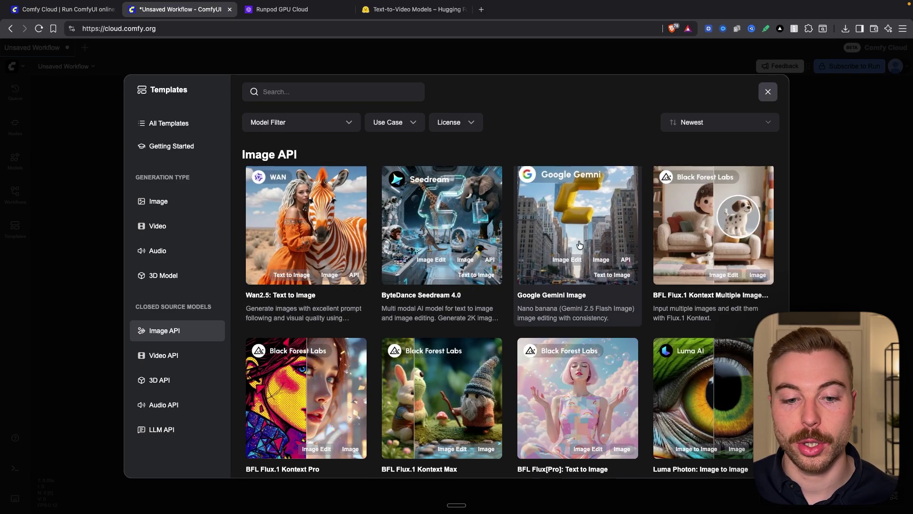
{"action": "scroll", "coordinate": [580, 245], "scroll_direction": "down", "scroll_amount": 3}
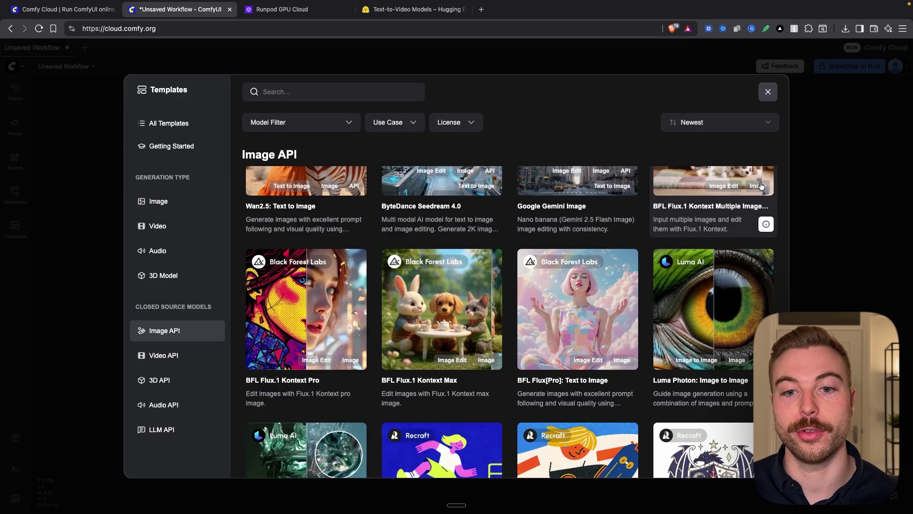
Browse the closed source Video API and 3D API templates
{"action": "left_click", "coordinate": [164, 356]}
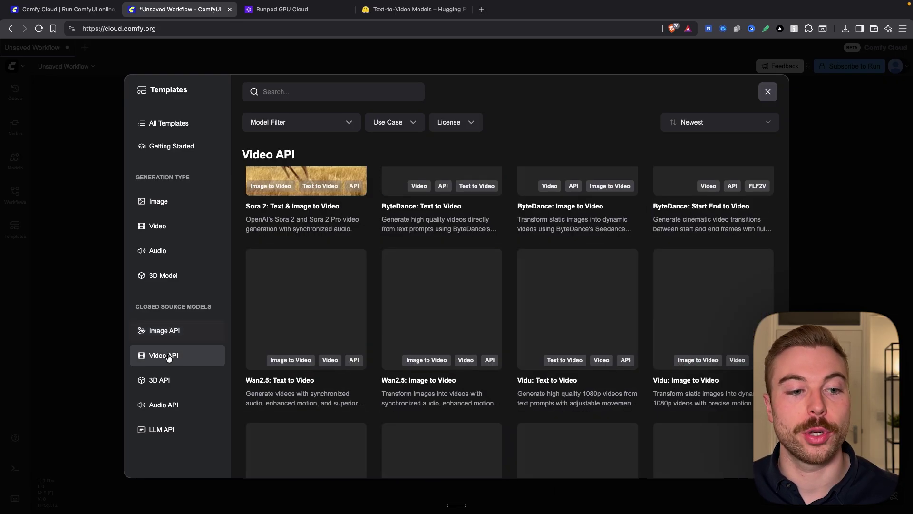
{"action": "scroll", "coordinate": [305, 267], "scroll_direction": "up", "scroll_amount": 3}
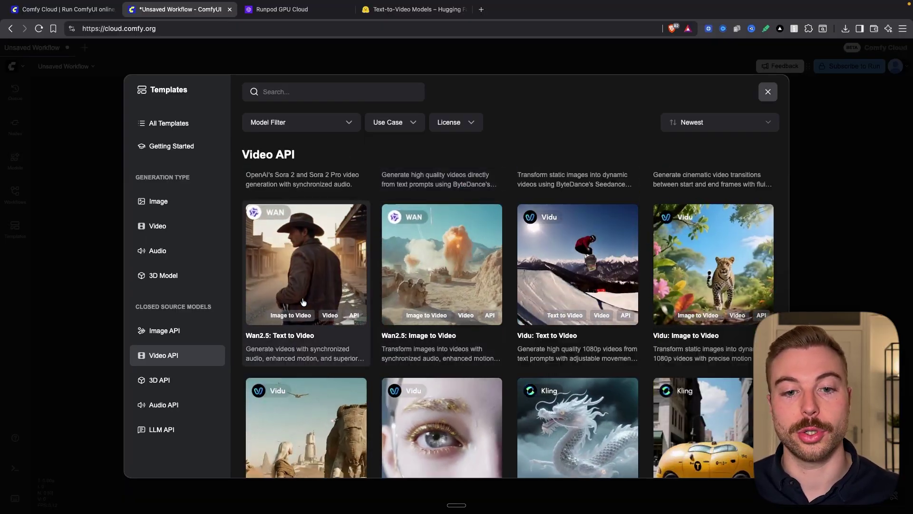
{"action": "scroll", "coordinate": [412, 363], "scroll_direction": "down", "scroll_amount": 1}
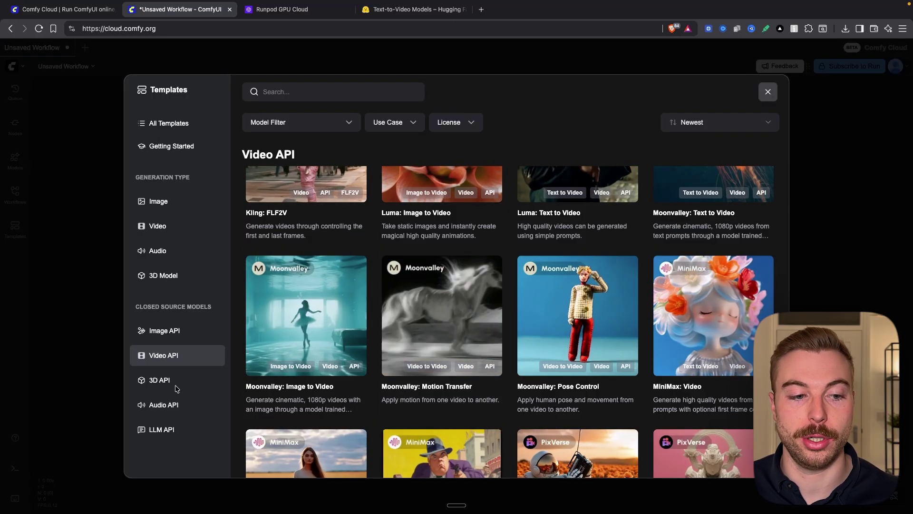
{"action": "left_click", "coordinate": [175, 377]}
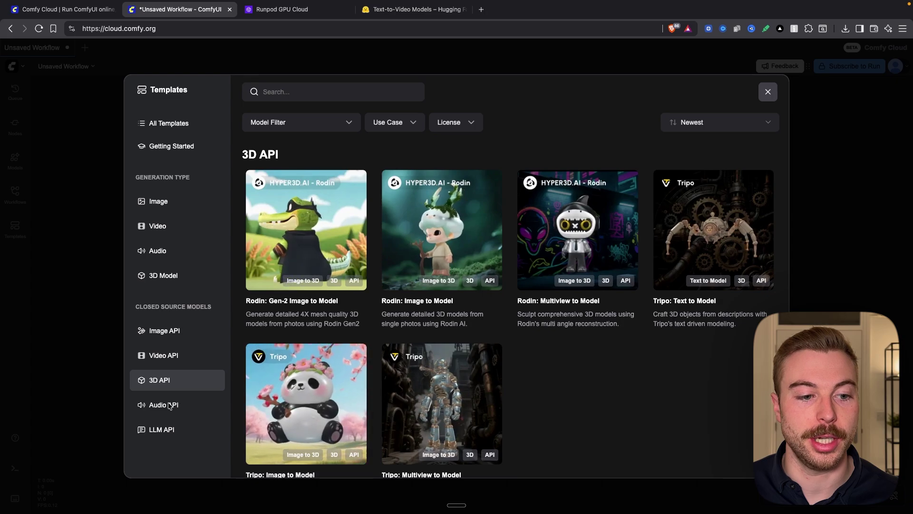
{"action": "left_click", "coordinate": [162, 355]}
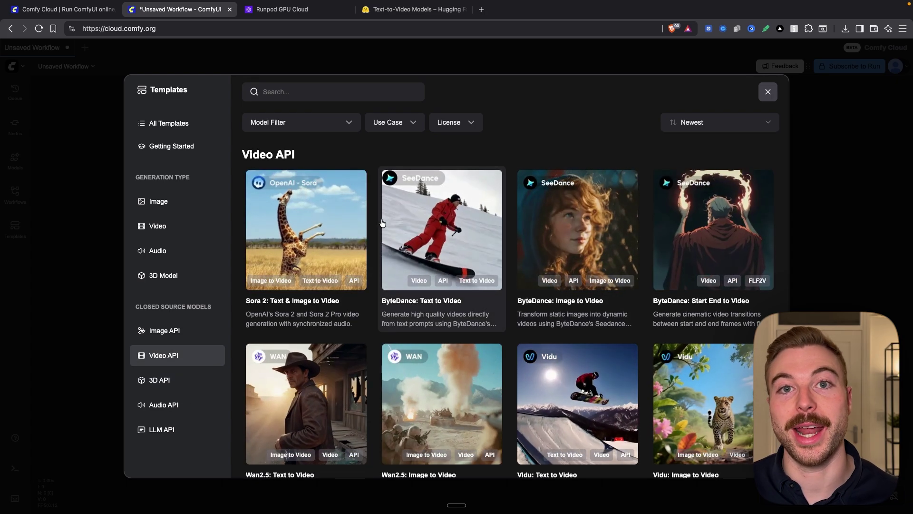
Find the Flux Kontext Dev Image Edit template among the Image generation templates and load it as a workflow
{"action": "left_click", "coordinate": [158, 226]}
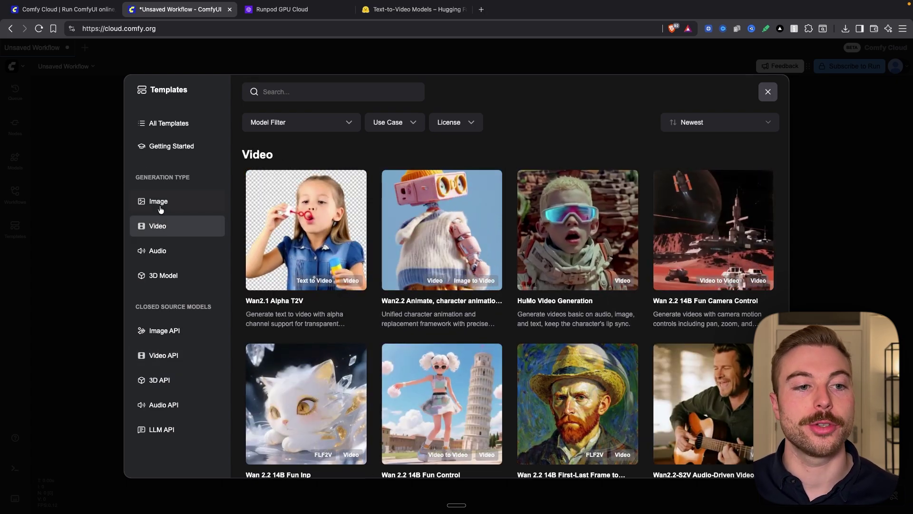
{"action": "left_click", "coordinate": [160, 209]}
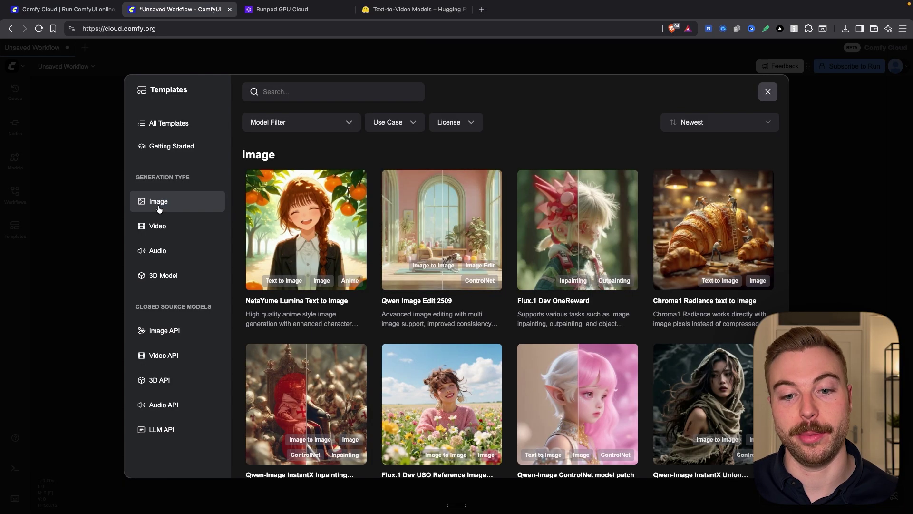
{"action": "scroll", "coordinate": [629, 328], "scroll_direction": "down", "scroll_amount": 3}
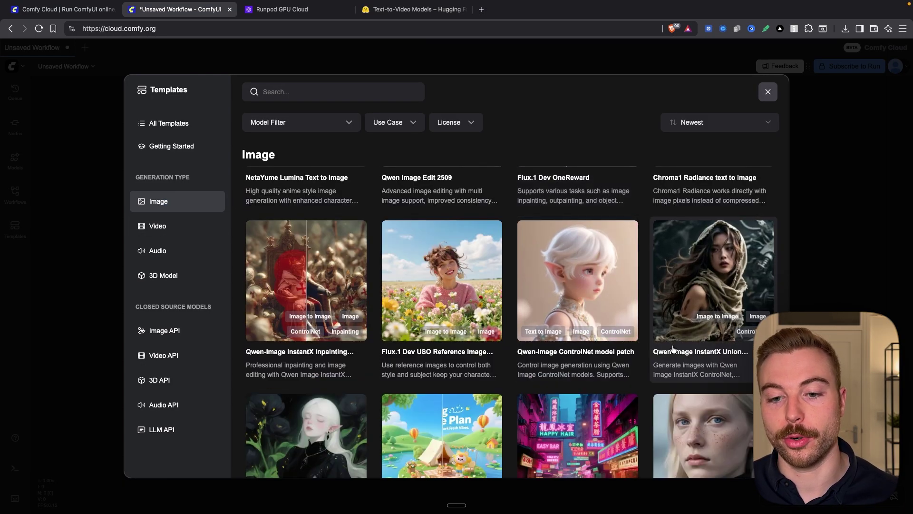
{"action": "scroll", "coordinate": [637, 333], "scroll_direction": "down", "scroll_amount": 5}
{"action": "scroll", "coordinate": [673, 344], "scroll_direction": "up", "scroll_amount": 3}
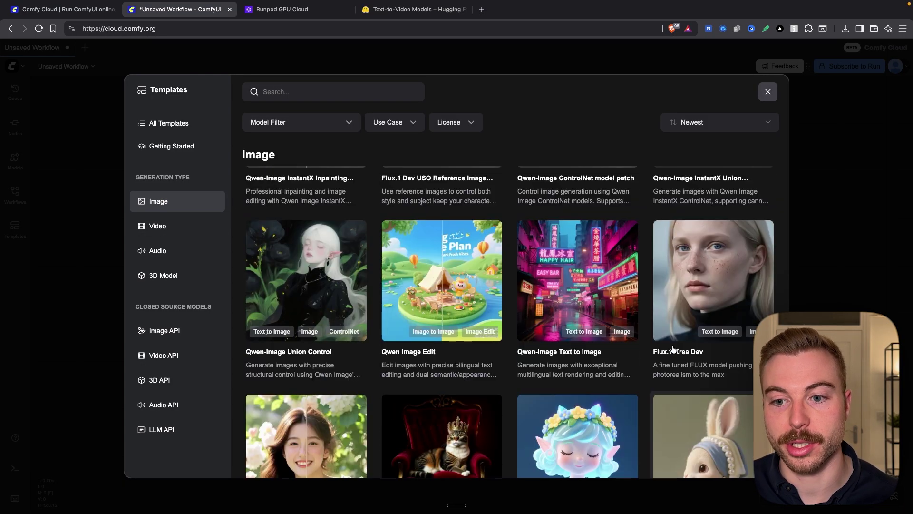
{"action": "scroll", "coordinate": [676, 295], "scroll_direction": "down", "scroll_amount": 4}
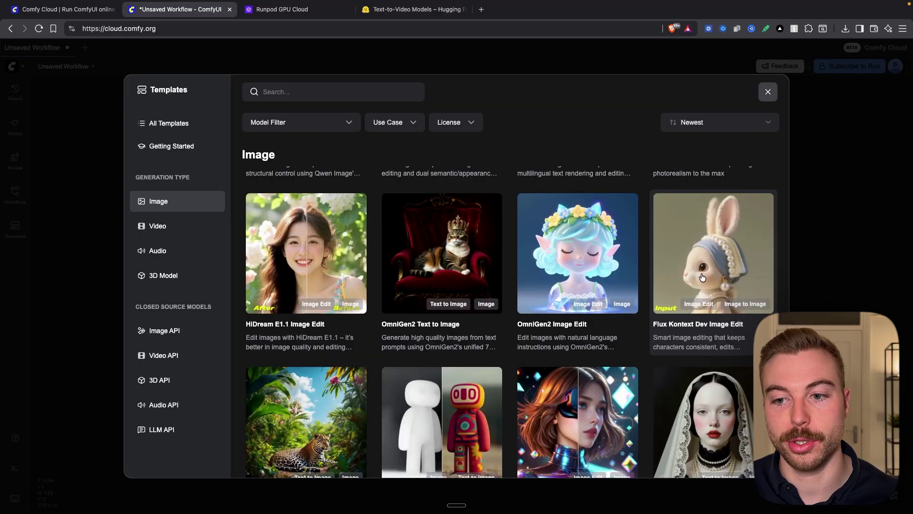
{"action": "left_click", "coordinate": [702, 272]}
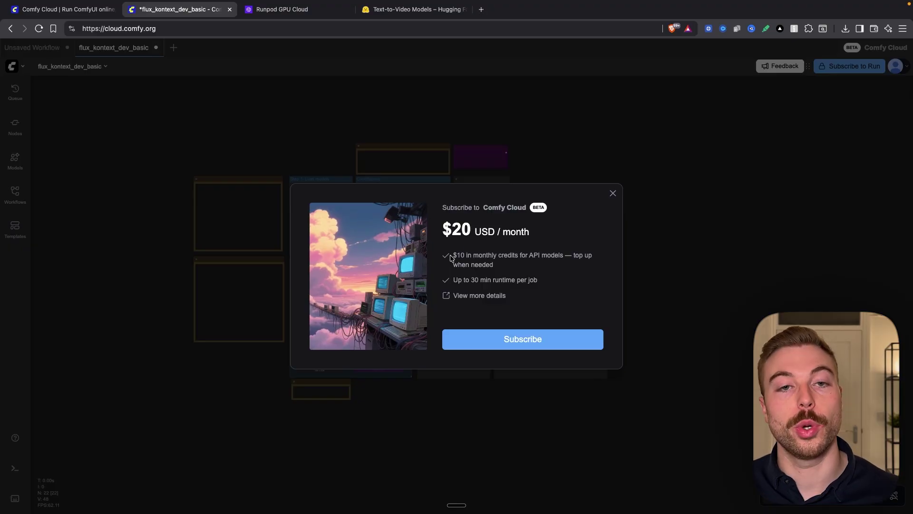
Review the monthly credits included in the Comfy Cloud offer and subscribe to the $20 per month plan
{"action": "left_click_drag", "start_coordinate": [453, 257], "coordinate": [497, 266]}
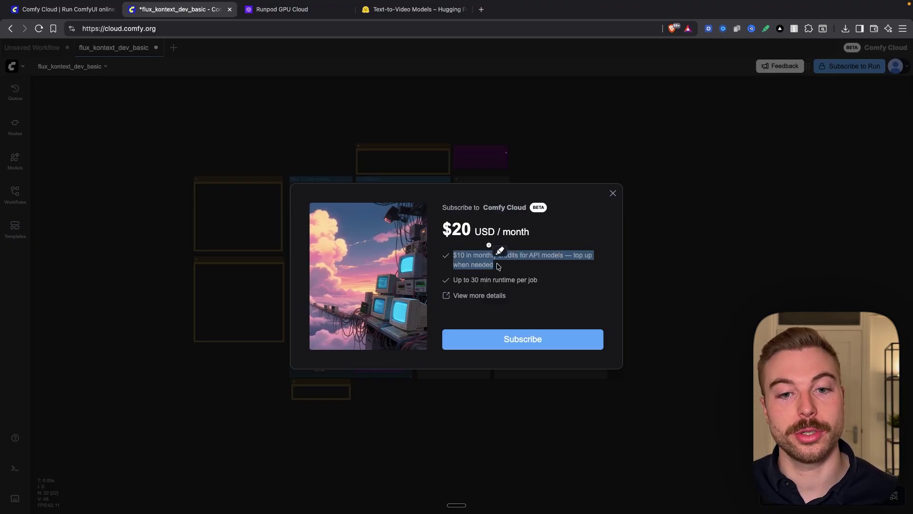
{"action": "left_click", "coordinate": [503, 267]}
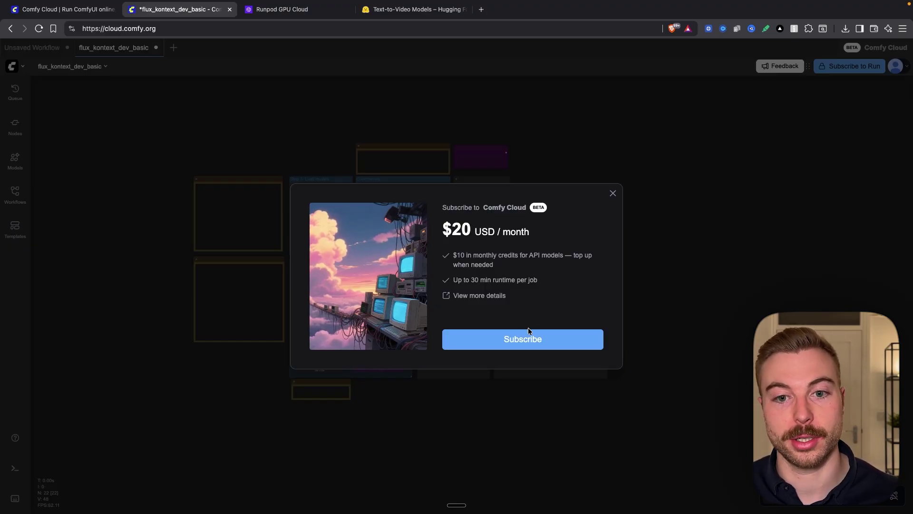
{"action": "left_click", "coordinate": [537, 340]}
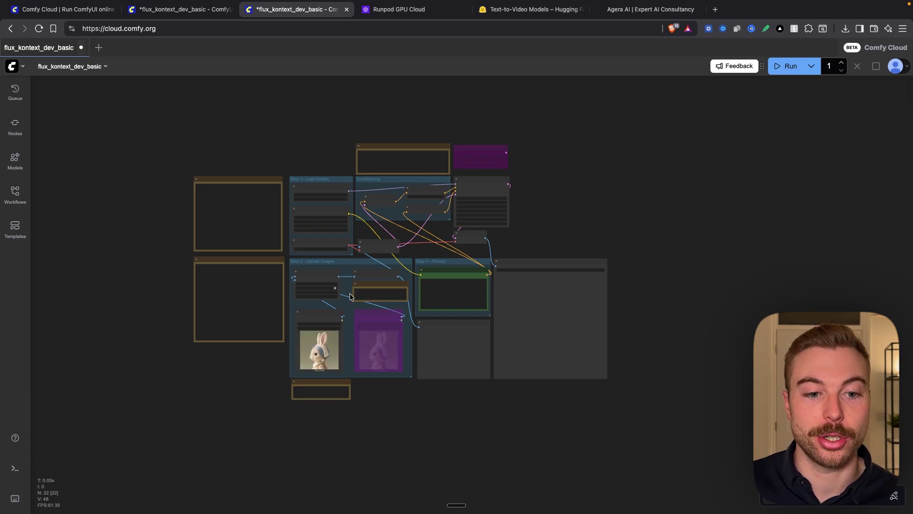
Look over the flux_kontext_dev_basic node graph and run the workflow once
{"action": "scroll", "coordinate": [350, 298], "scroll_direction": "up", "scroll_amount": 5}
{"action": "scroll", "coordinate": [350, 297], "scroll_direction": "up", "scroll_amount": 4}
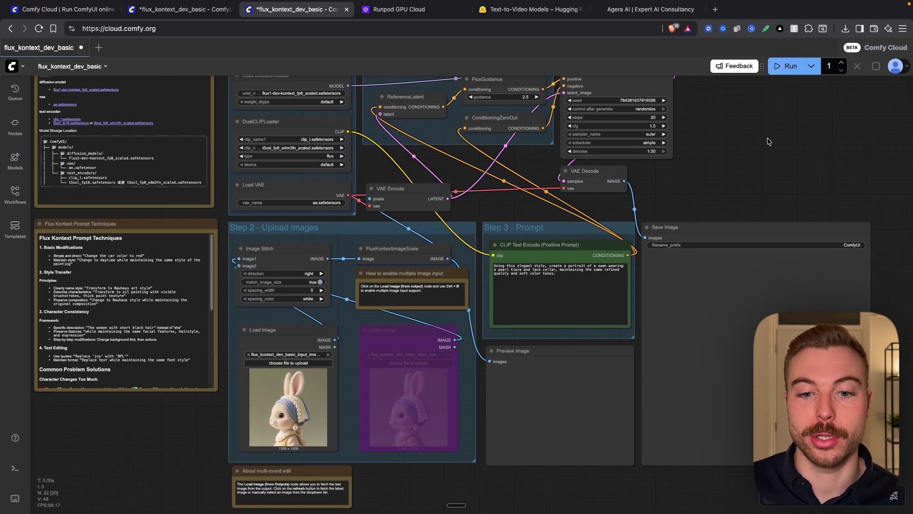
{"action": "left_click", "coordinate": [788, 66]}
{"action": "scroll", "coordinate": [781, 91], "scroll_direction": "up", "scroll_amount": 3}
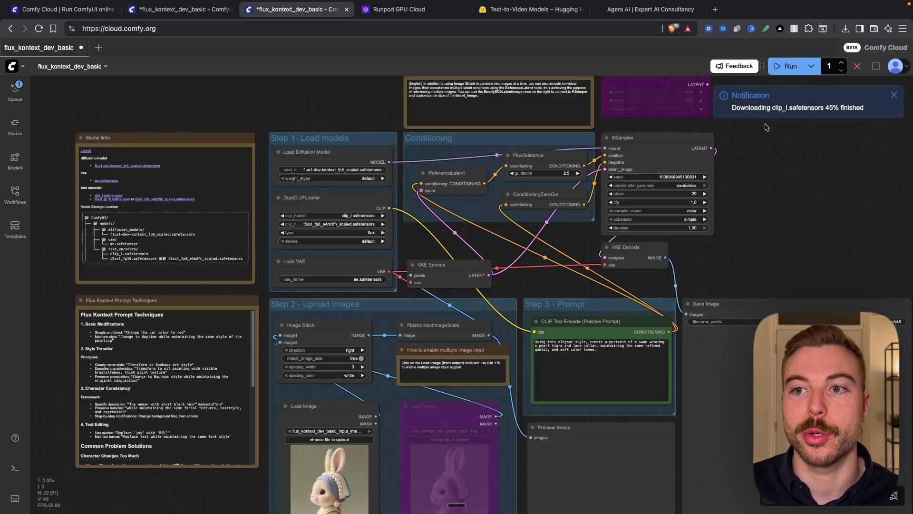
{"action": "scroll", "coordinate": [763, 233], "scroll_direction": "down", "scroll_amount": 1}
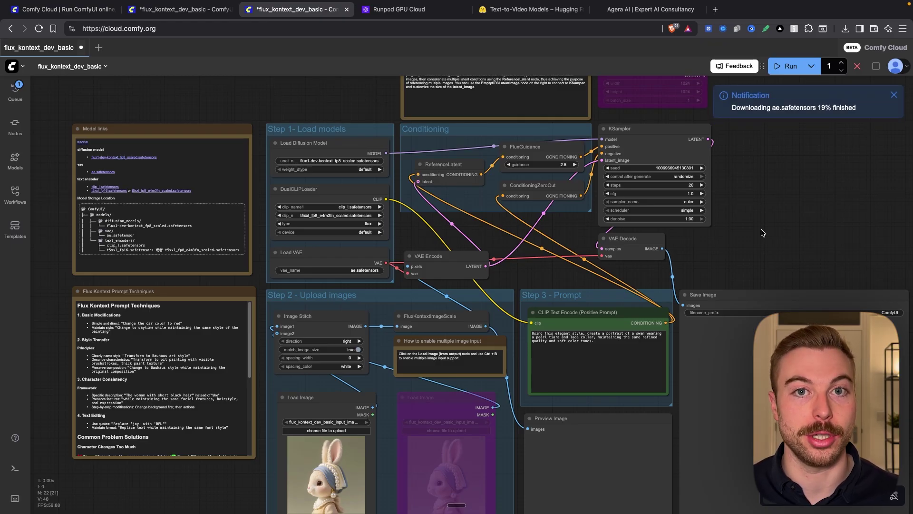
Enable the bypassed second Load Image node in the Upload images group and run the workflow again
{"action": "scroll", "coordinate": [763, 233], "scroll_direction": "down", "scroll_amount": 2}
{"action": "right_click", "coordinate": [403, 360]}
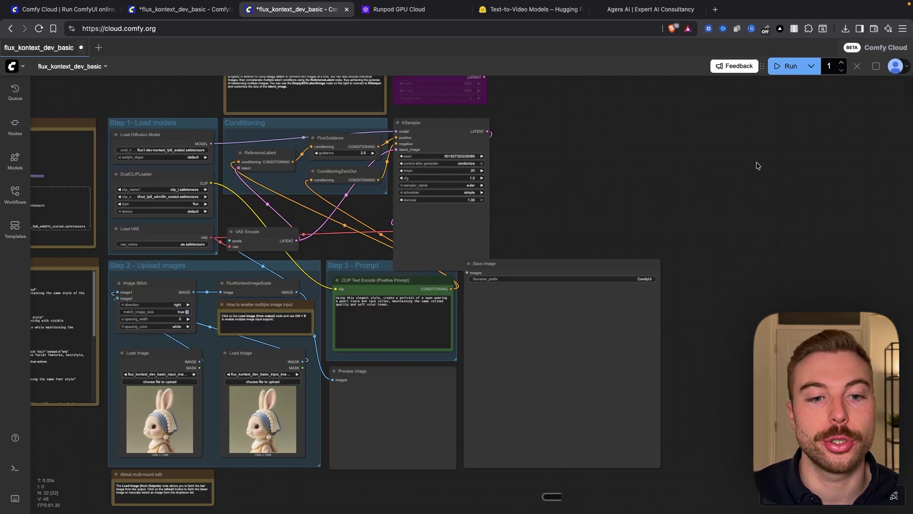
{"action": "key", "text": "ctrl+Return"}
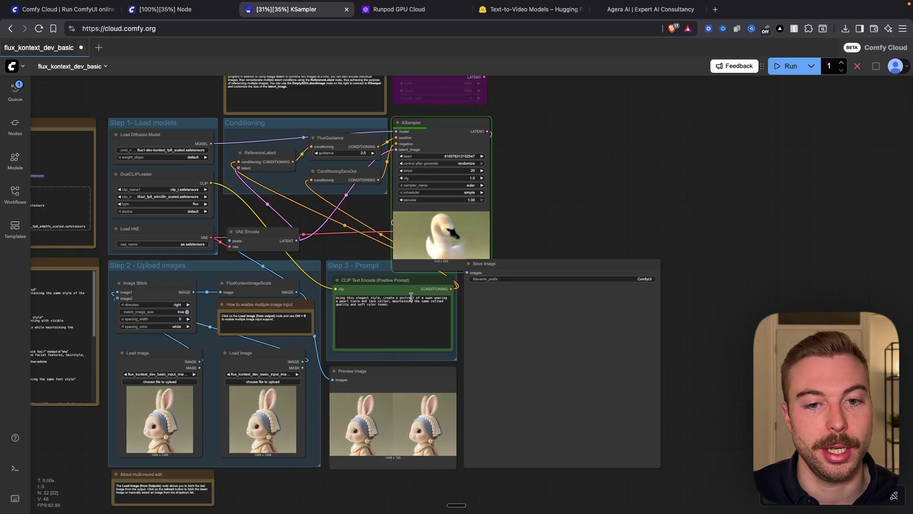
Examine the positive prompt text and compare the generated picture in the Save Image node with the input images
{"action": "scroll", "coordinate": [411, 297], "scroll_direction": "up", "scroll_amount": 10}
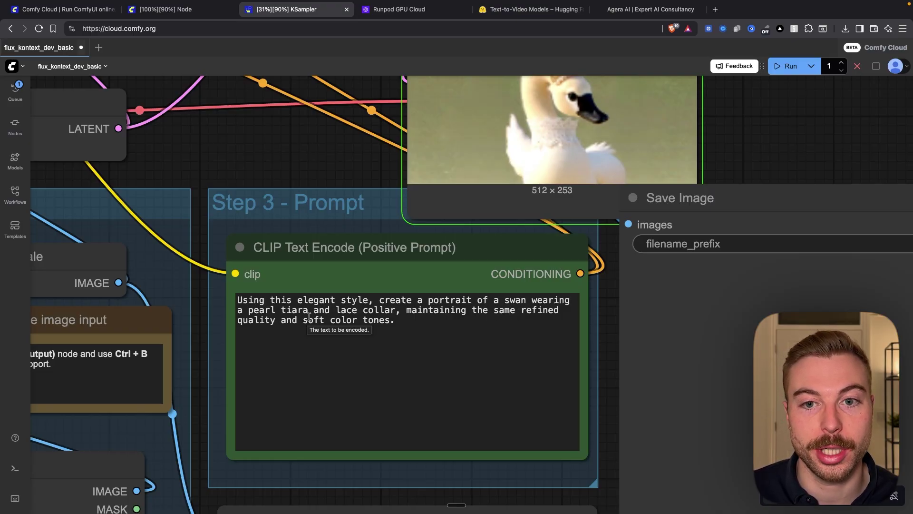
{"action": "scroll", "coordinate": [310, 318], "scroll_direction": "down", "scroll_amount": 15}
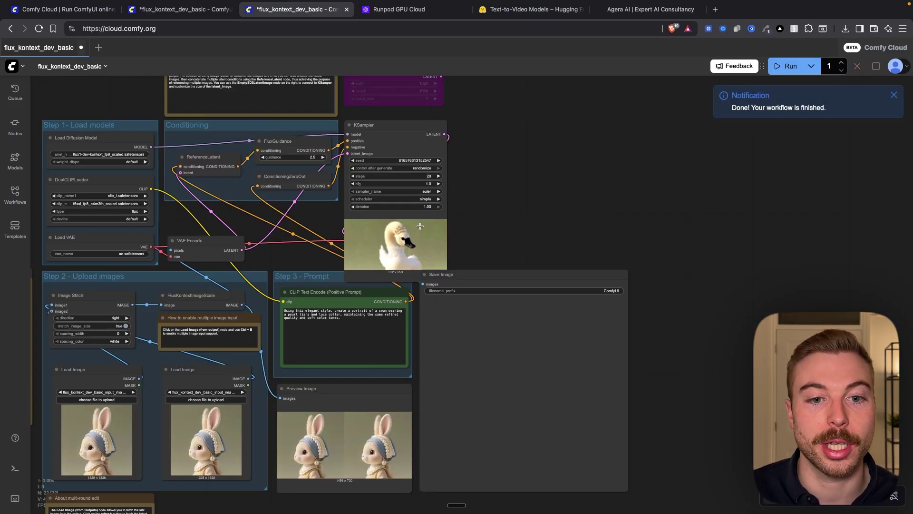
{"action": "scroll", "coordinate": [571, 448], "scroll_direction": "up", "scroll_amount": 5}
{"action": "scroll", "coordinate": [414, 284], "scroll_direction": "down", "scroll_amount": 3}
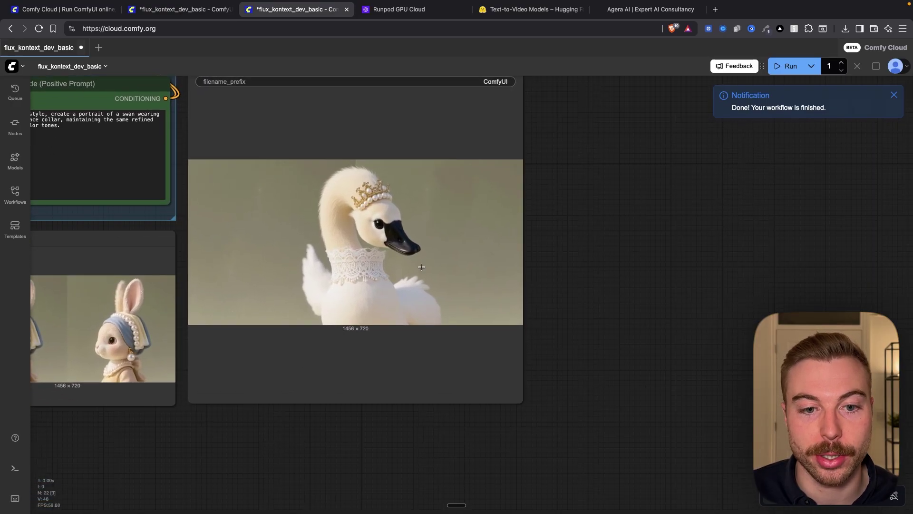
{"action": "scroll", "coordinate": [230, 262], "scroll_direction": "up", "scroll_amount": 2}
{"action": "left_click_drag", "start_coordinate": [231, 262], "coordinate": [235, 336]}
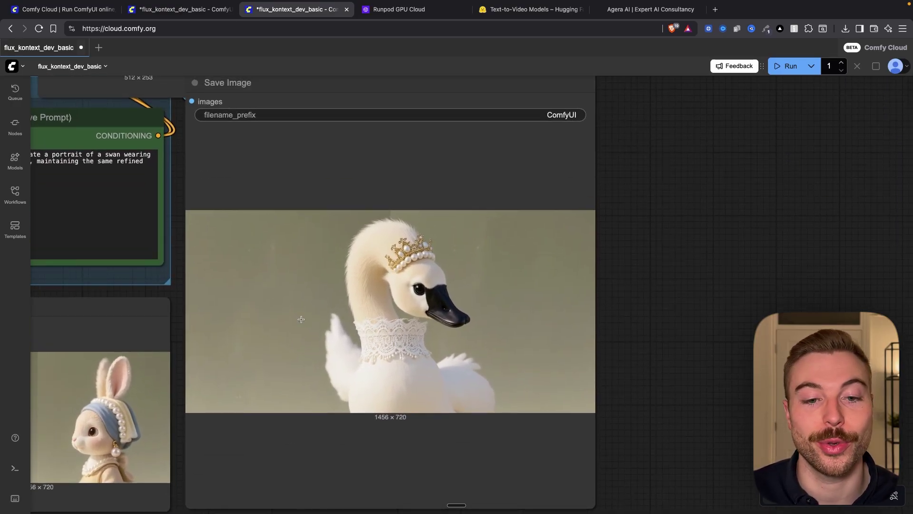
{"action": "scroll", "coordinate": [387, 329], "scroll_direction": "down", "scroll_amount": 3}
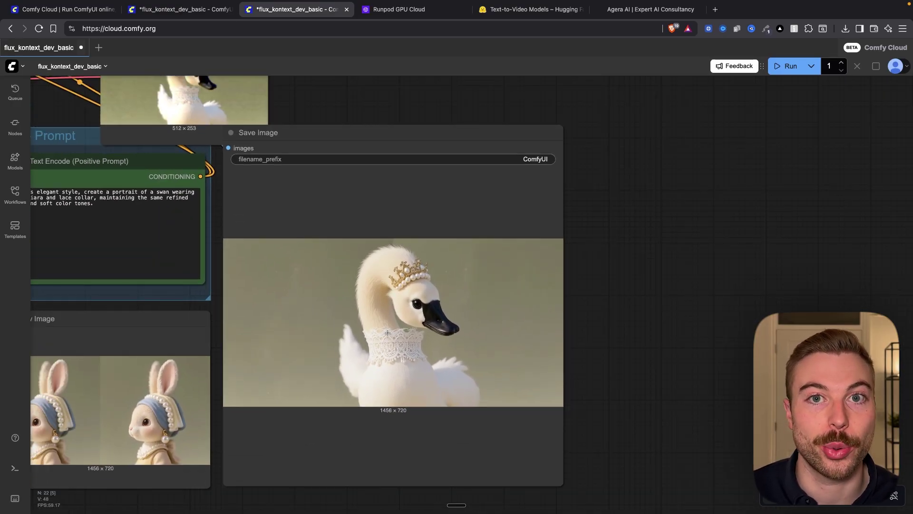
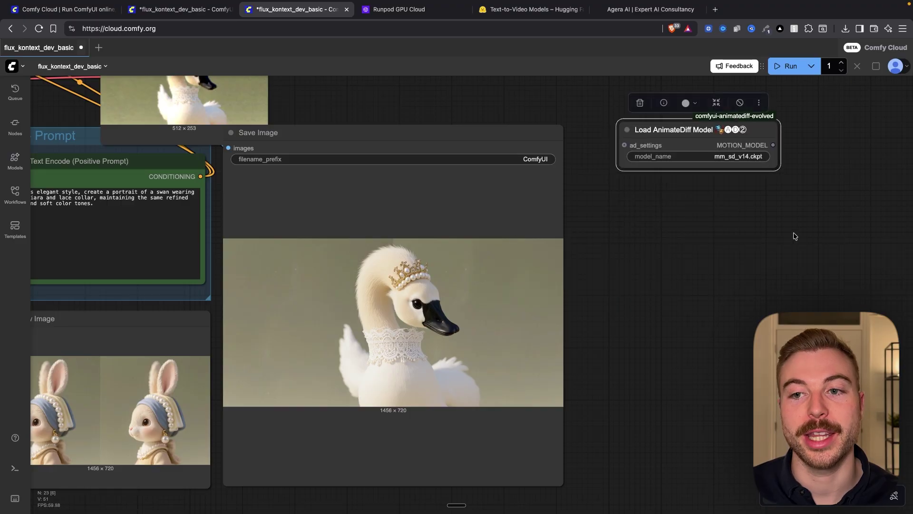
Remove the Load AnimateDiff Model node from the workflow
{"action": "scroll", "coordinate": [856, 202], "scroll_direction": "down", "scroll_amount": 10}
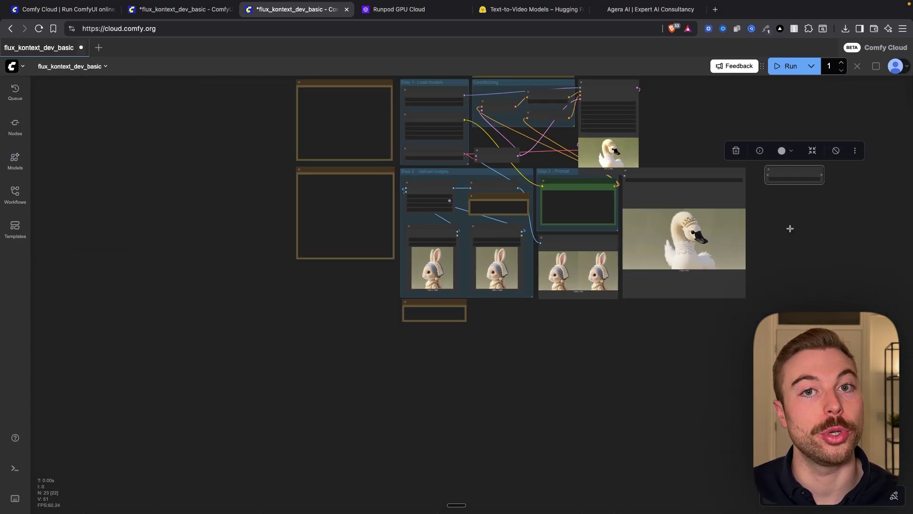
{"action": "scroll", "coordinate": [879, 185], "scroll_direction": "up", "scroll_amount": 5}
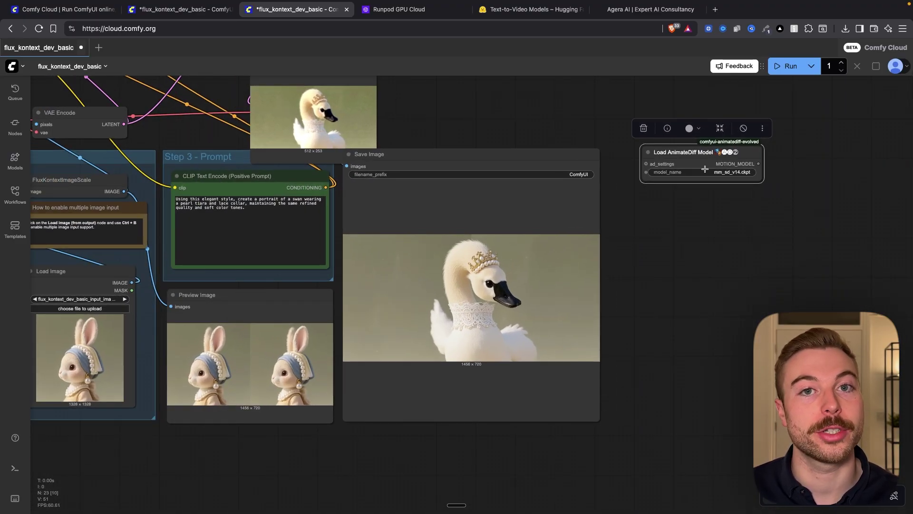
{"action": "right_click", "coordinate": [683, 154]}
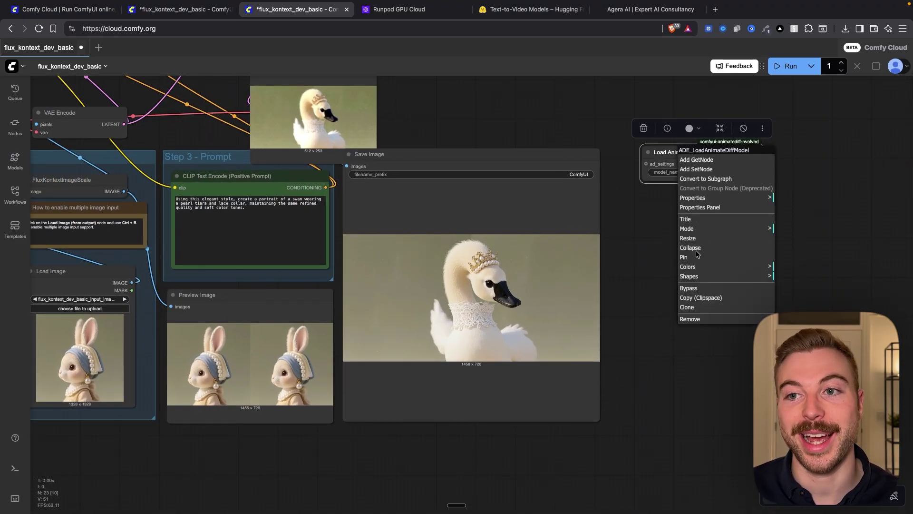
{"action": "left_click", "coordinate": [707, 319]}
Load the Wan 2.2 14B Text to Video template from the Video generation templates and look over its node graph
{"action": "left_click", "coordinate": [17, 190]}
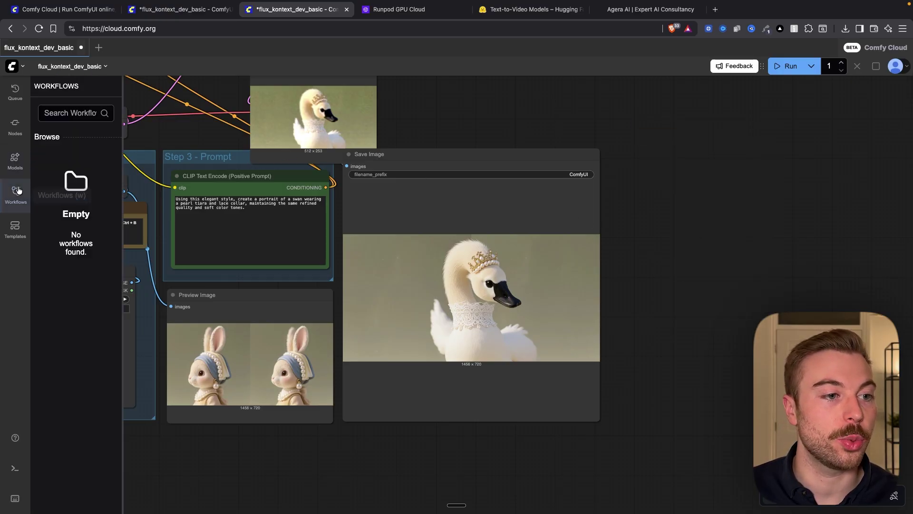
{"action": "left_click", "coordinate": [15, 225]}
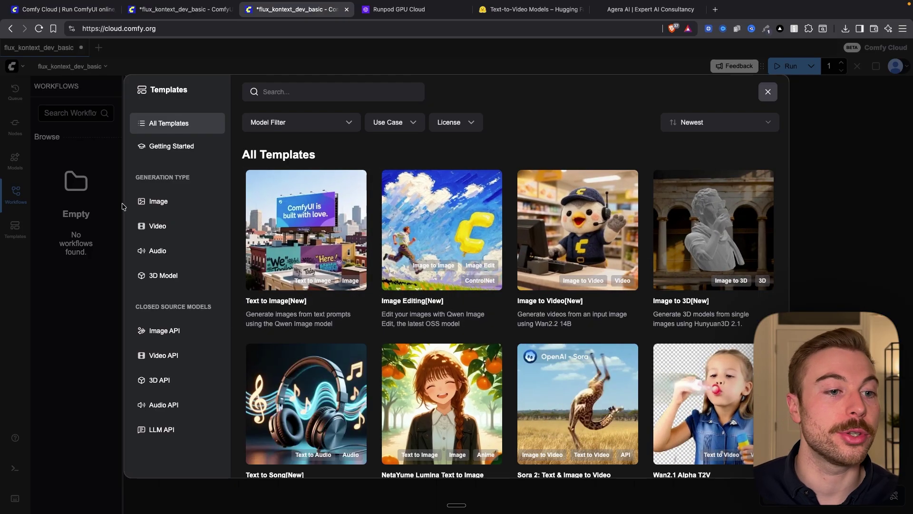
{"action": "left_click", "coordinate": [158, 225]}
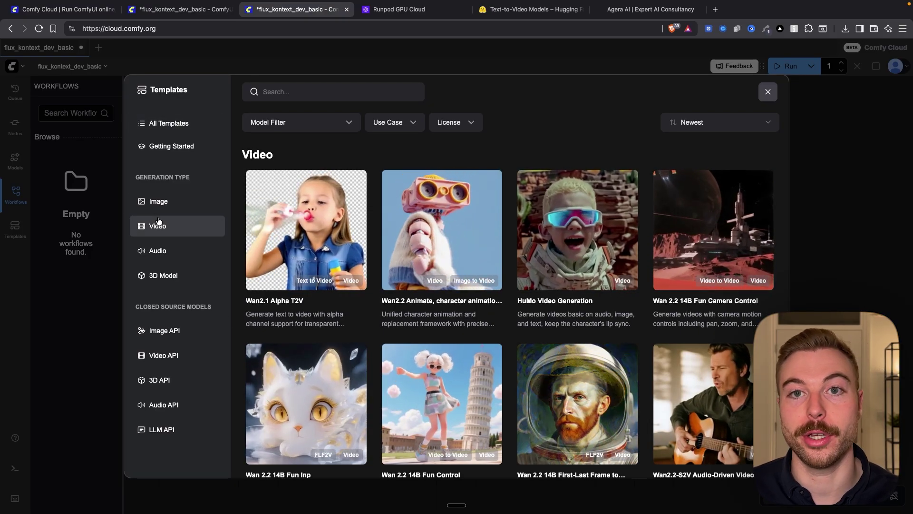
{"action": "scroll", "coordinate": [595, 245], "scroll_direction": "down", "scroll_amount": 1}
{"action": "scroll", "coordinate": [594, 245], "scroll_direction": "down", "scroll_amount": 7}
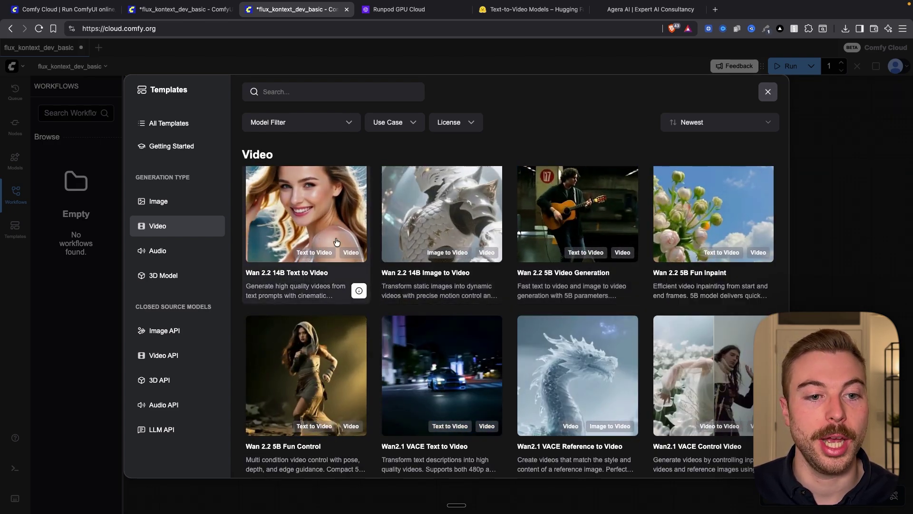
{"action": "left_click", "coordinate": [308, 263]}
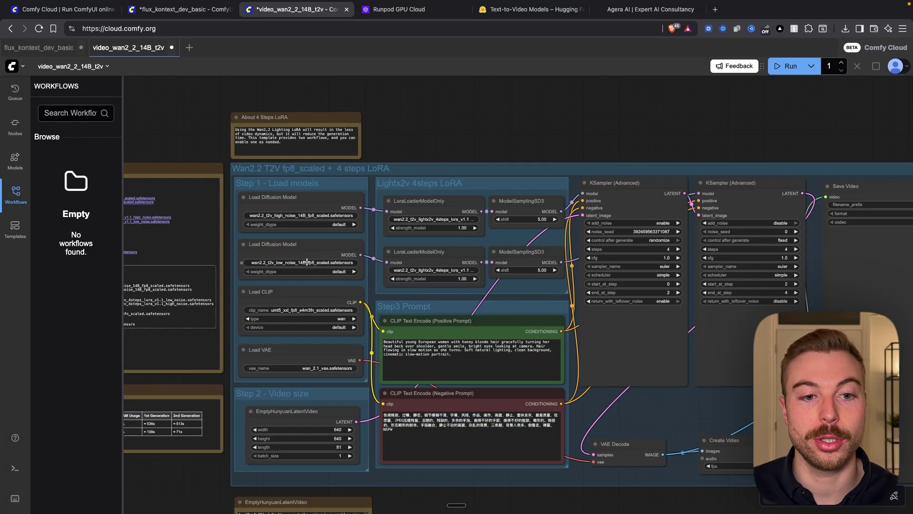
{"action": "scroll", "coordinate": [307, 262], "scroll_direction": "down", "scroll_amount": 5}
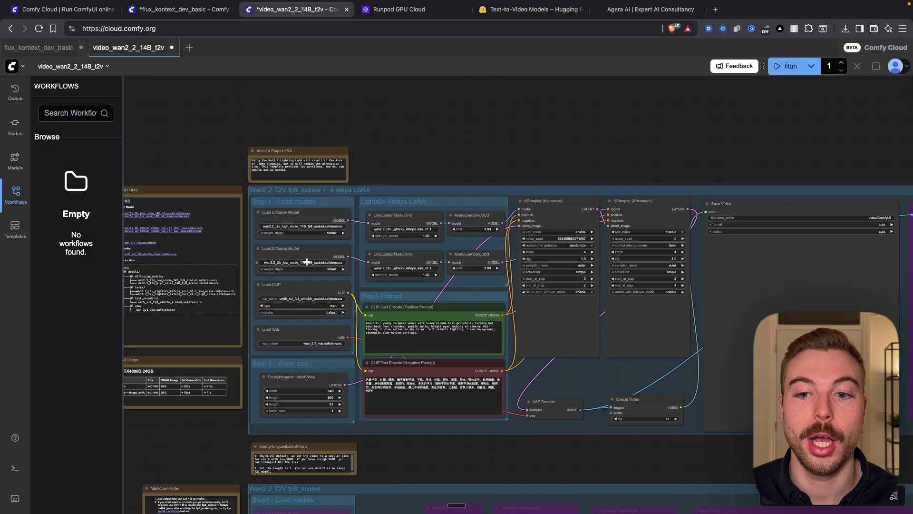
{"action": "left_click_drag", "start_coordinate": [569, 281], "coordinate": [577, 236]}
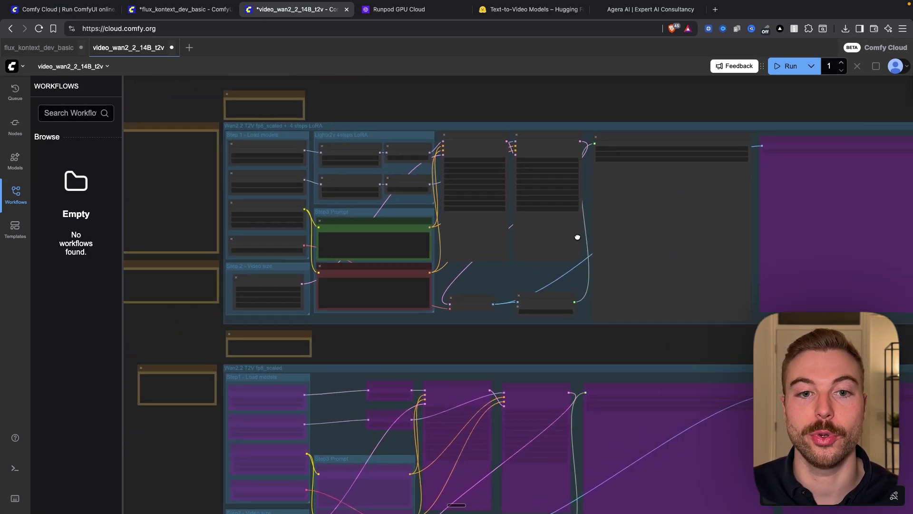
Run the Wan 2.2 text-to-video workflow with its default prompt, hide the saved workflows browser and follow progress at the KSampler nodes
{"action": "scroll", "coordinate": [205, 204], "scroll_direction": "up", "scroll_amount": 5}
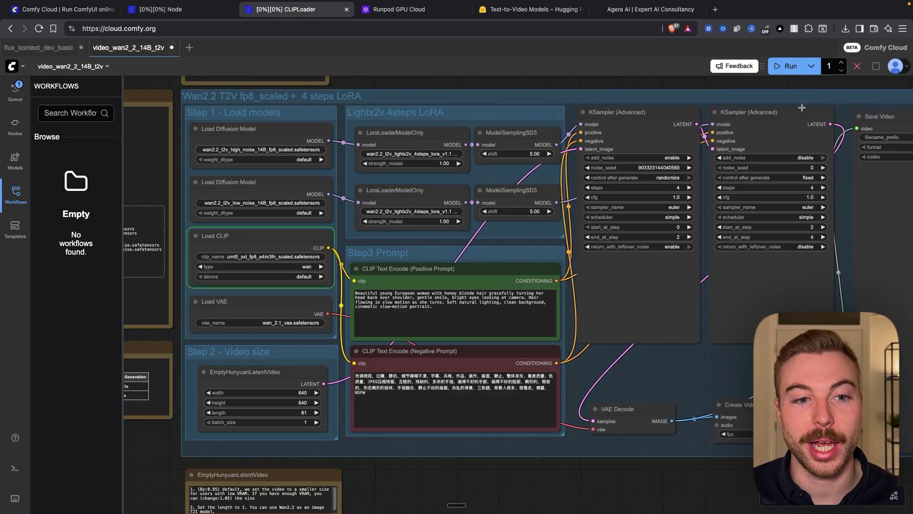
{"action": "left_click", "coordinate": [16, 193]}
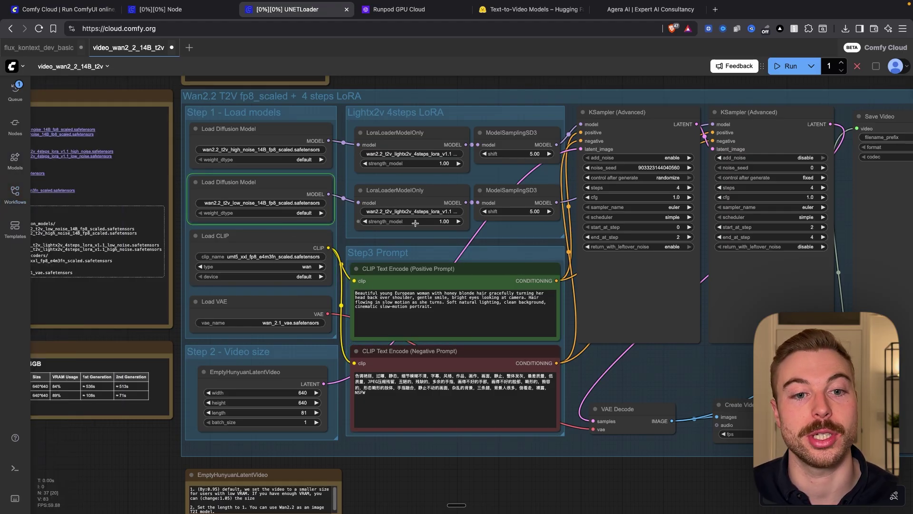
{"action": "scroll", "coordinate": [415, 224], "scroll_direction": "down", "scroll_amount": 2}
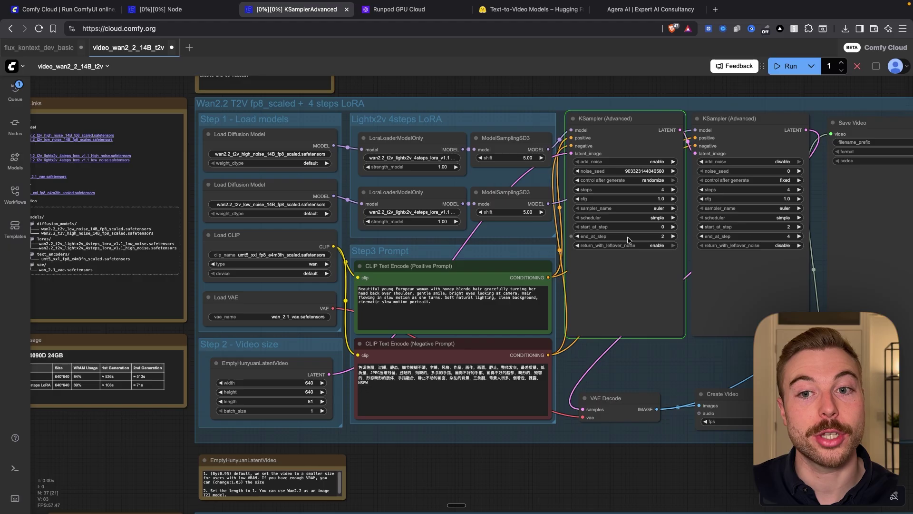
{"action": "left_click_drag", "start_coordinate": [805, 276], "coordinate": [703, 279]}
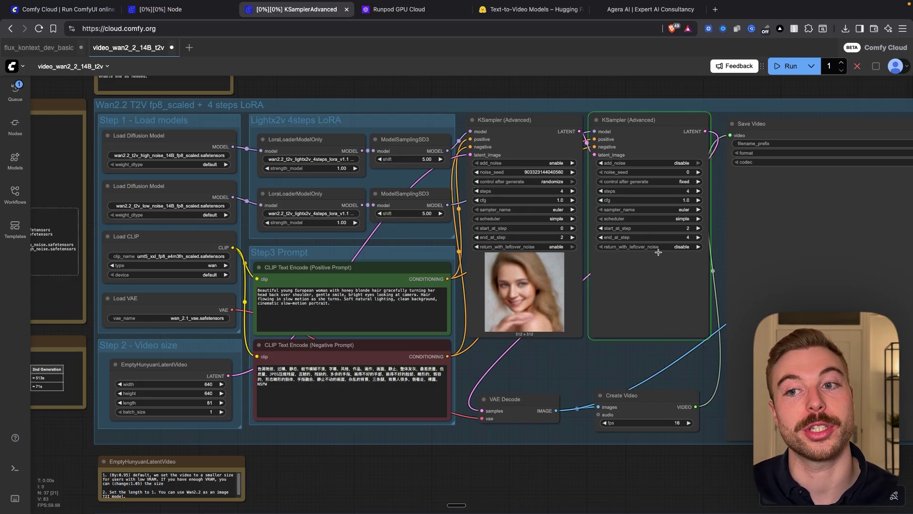
Play the generated portrait video in the Save Video node and examine it up close
{"action": "scroll", "coordinate": [659, 252], "scroll_direction": "right", "scroll_amount": 10}
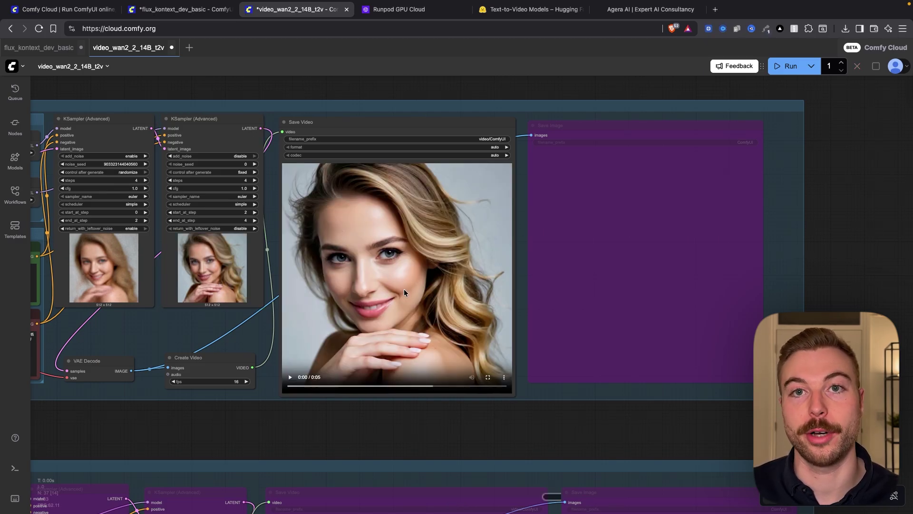
{"action": "left_click", "coordinate": [290, 378]}
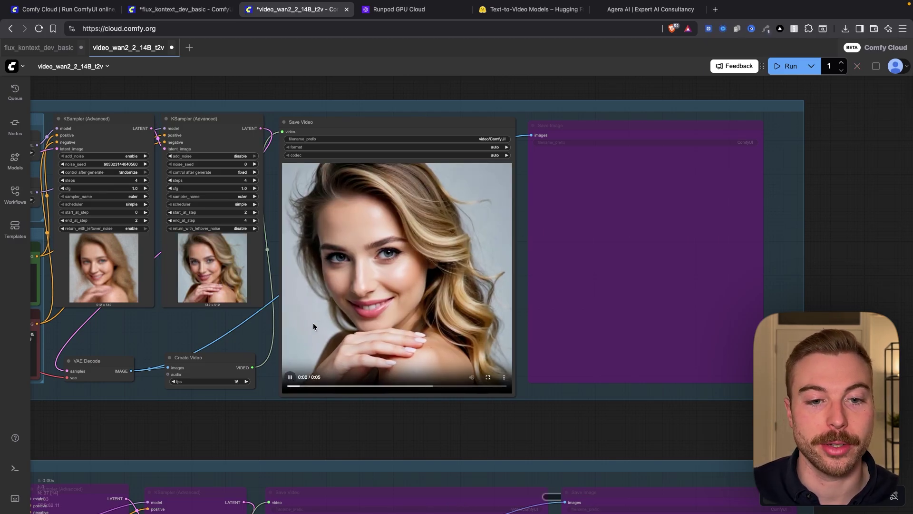
{"action": "scroll", "coordinate": [318, 304], "scroll_direction": "up", "scroll_amount": 5}
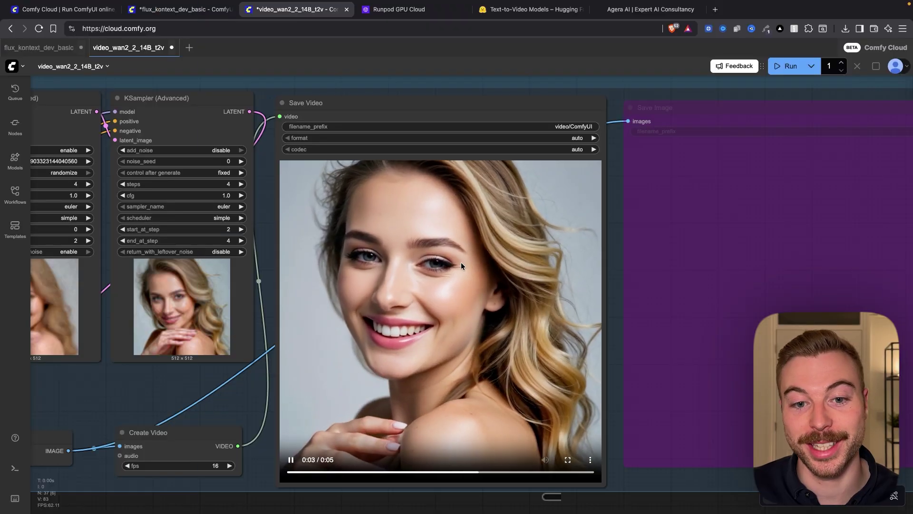
{"action": "scroll", "coordinate": [458, 261], "scroll_direction": "down", "scroll_amount": 3}
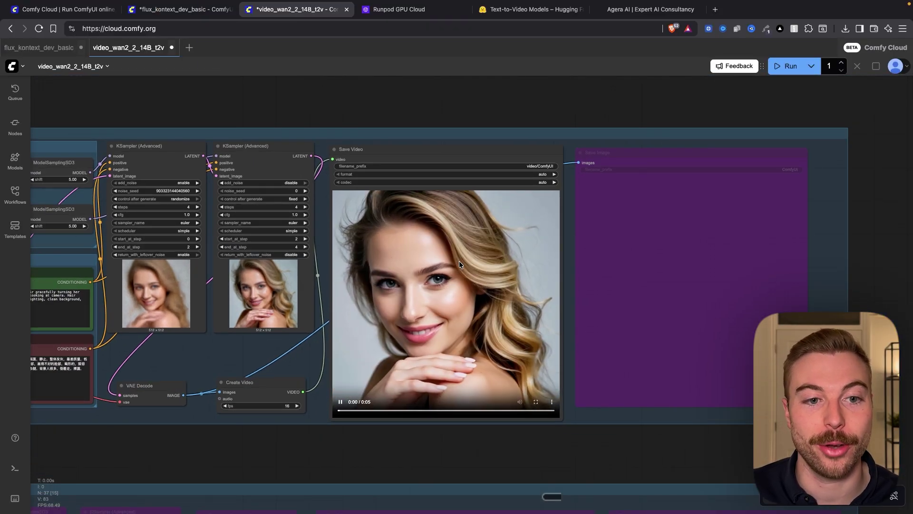
Replace the positive prompt with the "Cinematic premium realism blending wonder and craft" armoured-figurine text, check it, and run the workflow
{"action": "scroll", "coordinate": [621, 343], "scroll_direction": "left", "scroll_amount": 10}
{"action": "left_click", "coordinate": [479, 320]}
{"action": "key", "text": "ctrl+a"}
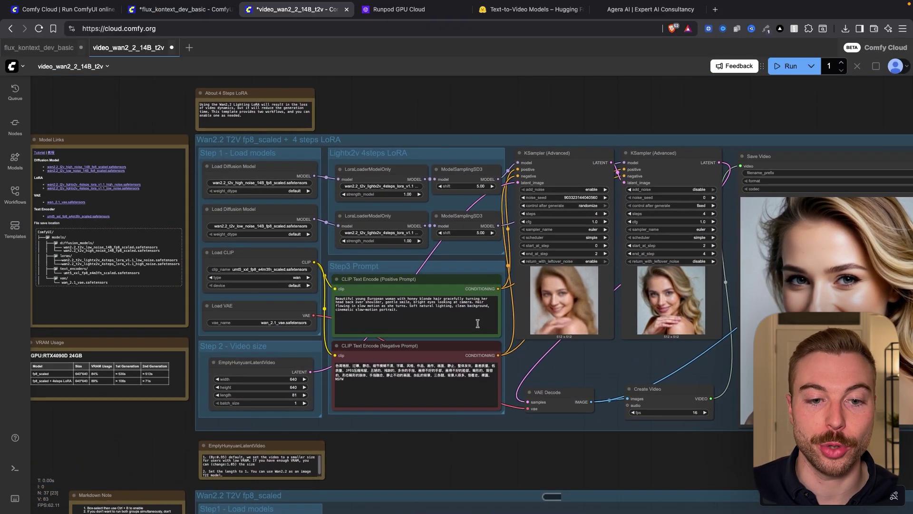
{"action": "type", "text": "Cinematic premium realism blending wonder and craft. From 00:00 to 00:03 wide on a sunlit home-studio desk: a red-and-gold armoured figurine stands on a black base beside a curved monitor showing its wireframe; dust motes drift. From 00:03 to 00:06 macro activation as visor and chest glow blue-white, servos twitch, it steps off the base, a pen vibrates. From 00:06 to 00:09 low tracking toward the window as palm and heel thrusters spool with soft heat ripple. From 00:09 to 00:12 exterior wide as it rockets upward, leaving a clean vapour trail; quick cut back to the desk with the empty stand. Mood is uplifting and magical-real. Audio: quiet room tone, delicate servo clicks, rising turbine, exterior wind, soft synth chime."}
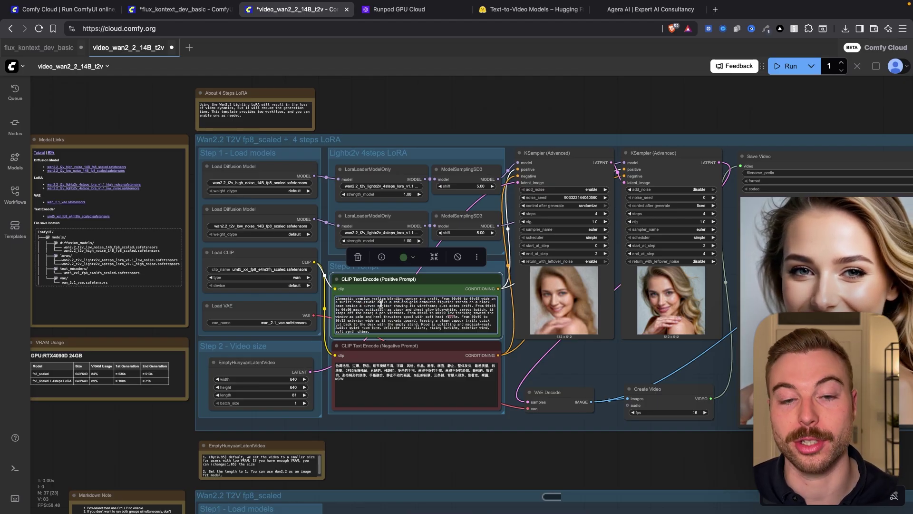
{"action": "scroll", "coordinate": [372, 314], "scroll_direction": "up", "scroll_amount": 5}
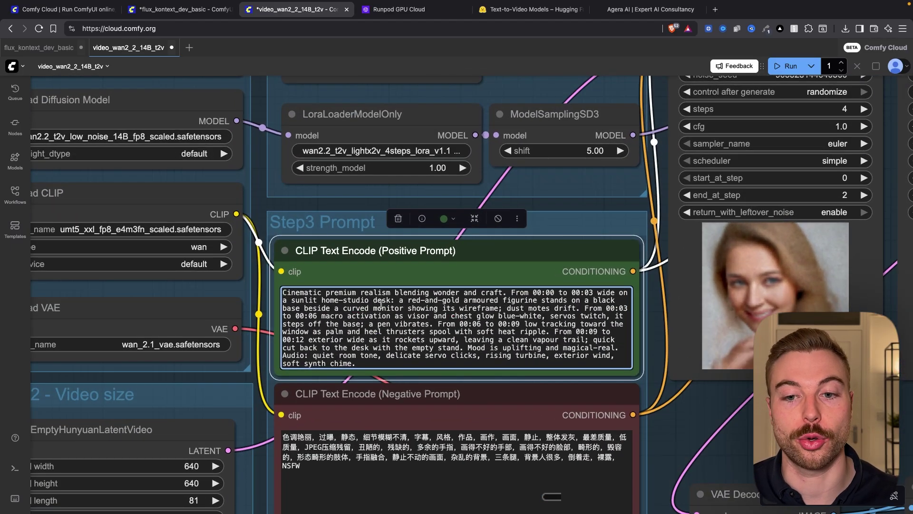
{"action": "scroll", "coordinate": [380, 303], "scroll_direction": "down", "scroll_amount": 6}
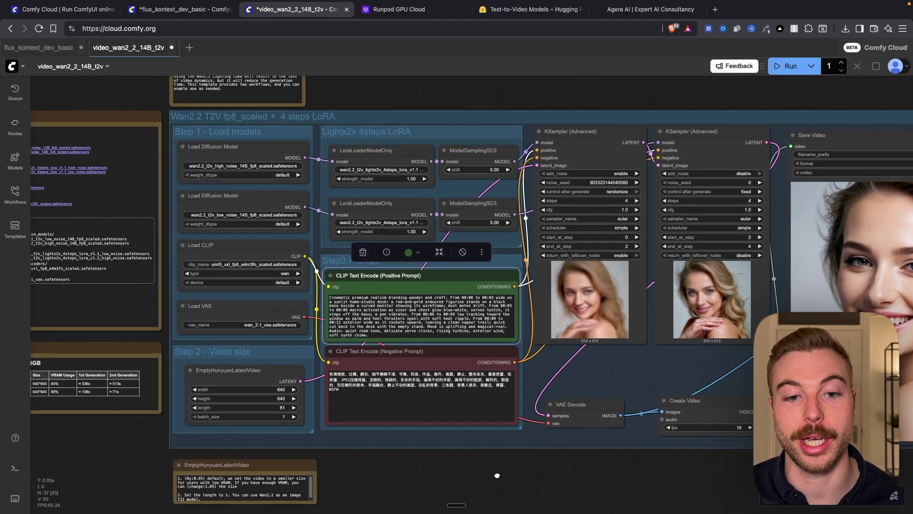
{"action": "left_click", "coordinate": [497, 476]}
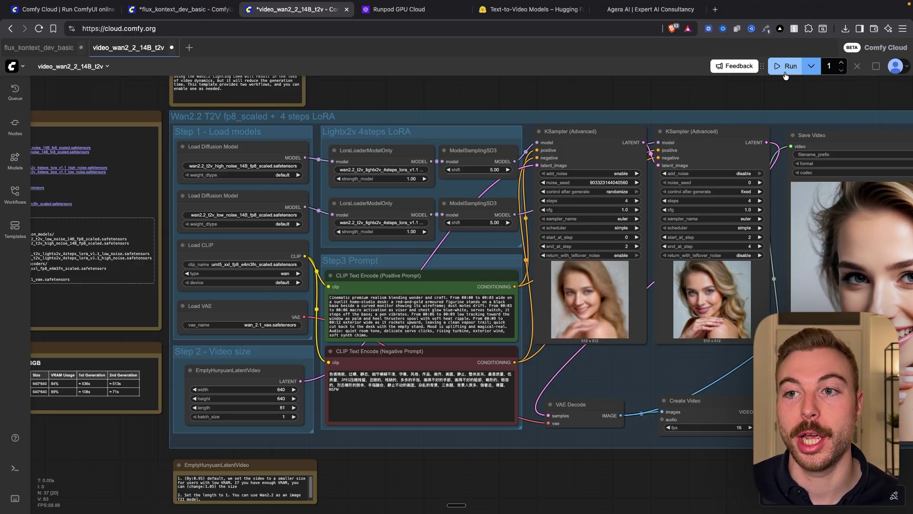
{"action": "key", "text": "ctrl+Return"}
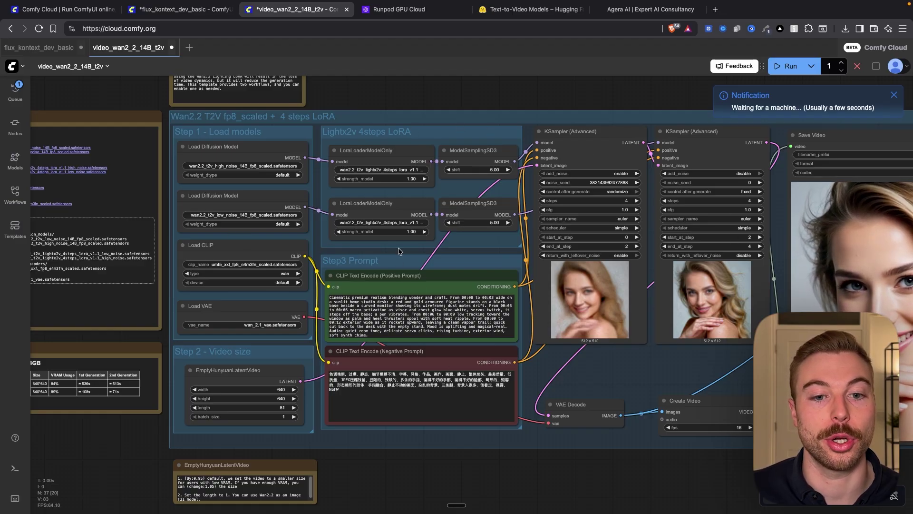
Examine the two KSampler previews during the run and the resulting figurine video in the Save Video node
{"action": "scroll", "coordinate": [399, 250], "scroll_direction": "down", "scroll_amount": 1}
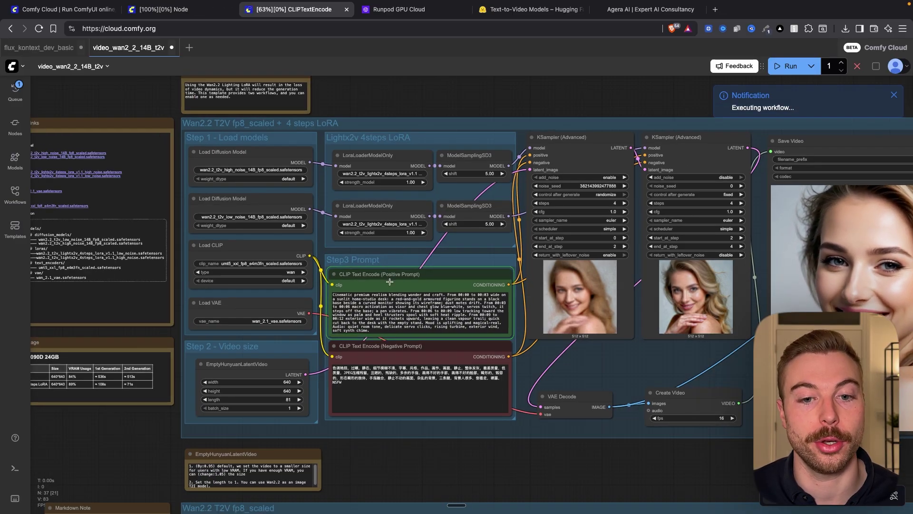
{"action": "scroll", "coordinate": [710, 279], "scroll_direction": "right", "scroll_amount": 2}
{"action": "scroll", "coordinate": [709, 280], "scroll_direction": "right", "scroll_amount": 15}
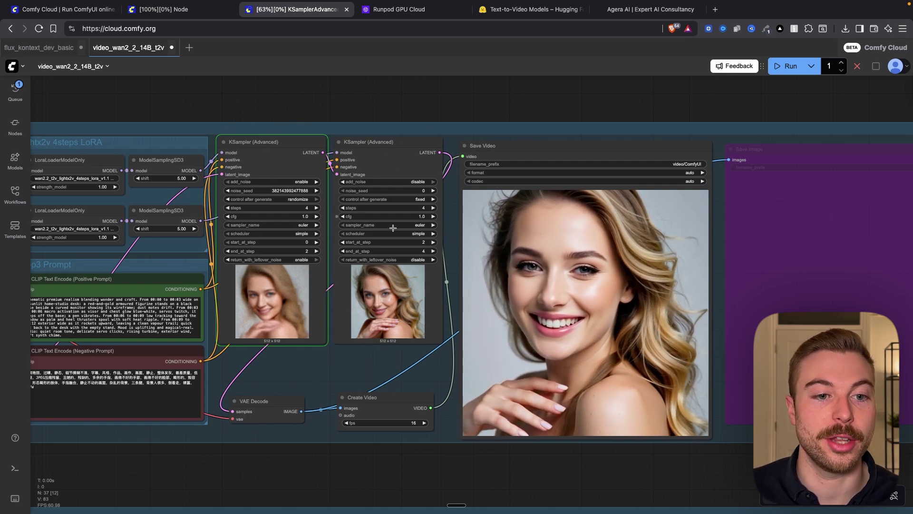
{"action": "scroll", "coordinate": [307, 321], "scroll_direction": "up", "scroll_amount": 7}
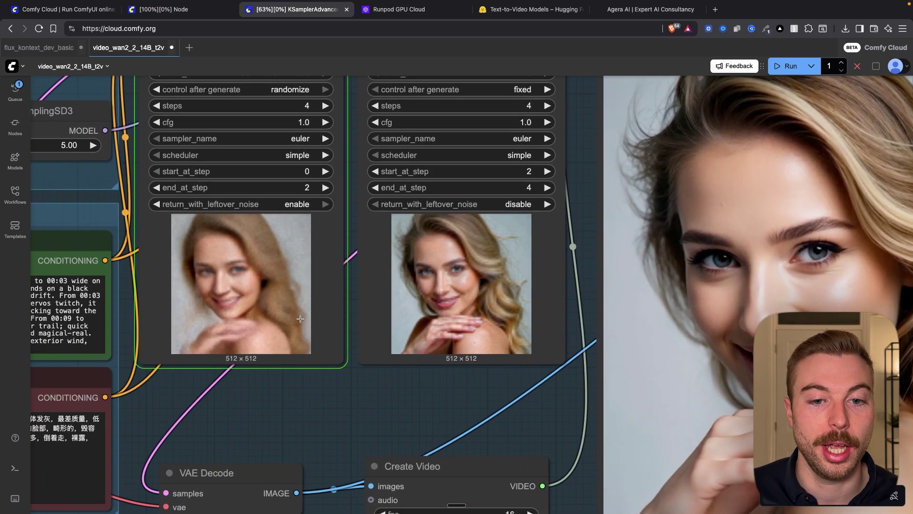
{"action": "left_click_drag", "start_coordinate": [436, 258], "coordinate": [474, 324]}
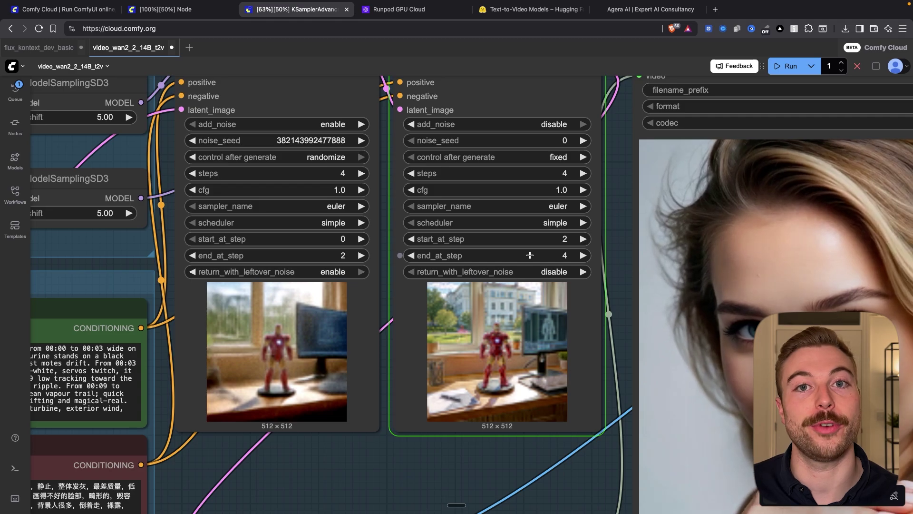
{"action": "scroll", "coordinate": [530, 255], "scroll_direction": "down", "scroll_amount": 7}
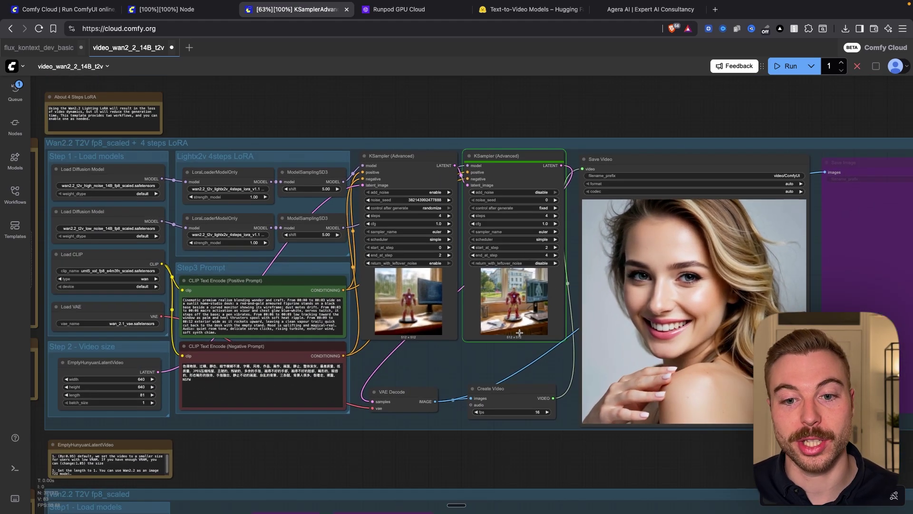
{"action": "scroll", "coordinate": [625, 309], "scroll_direction": "right", "scroll_amount": 3}
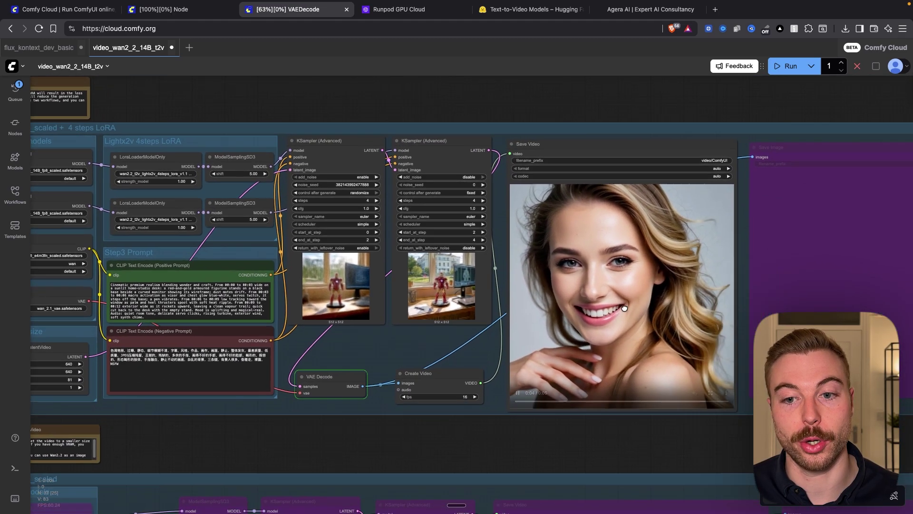
{"action": "scroll", "coordinate": [693, 234], "scroll_direction": "up", "scroll_amount": 5}
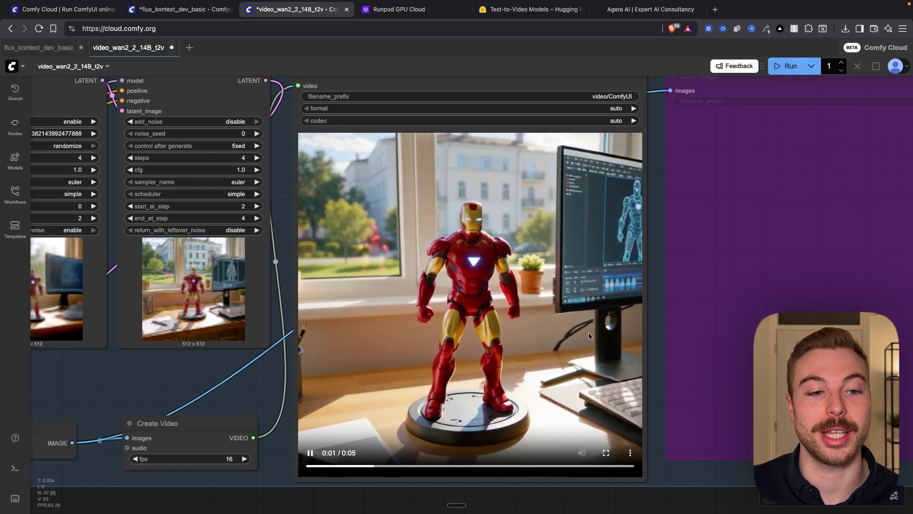
Try setting steps to 30 and end_at_step to 15 on the first KSampler, and open the second KSampler's step values for editing
{"action": "left_click_drag", "start_coordinate": [162, 378], "coordinate": [346, 379]}
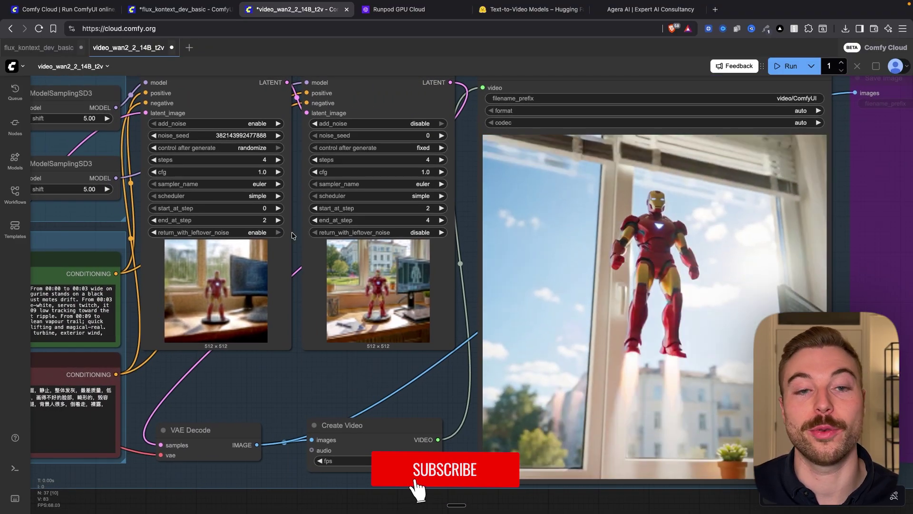
{"action": "left_click", "coordinate": [265, 159]}
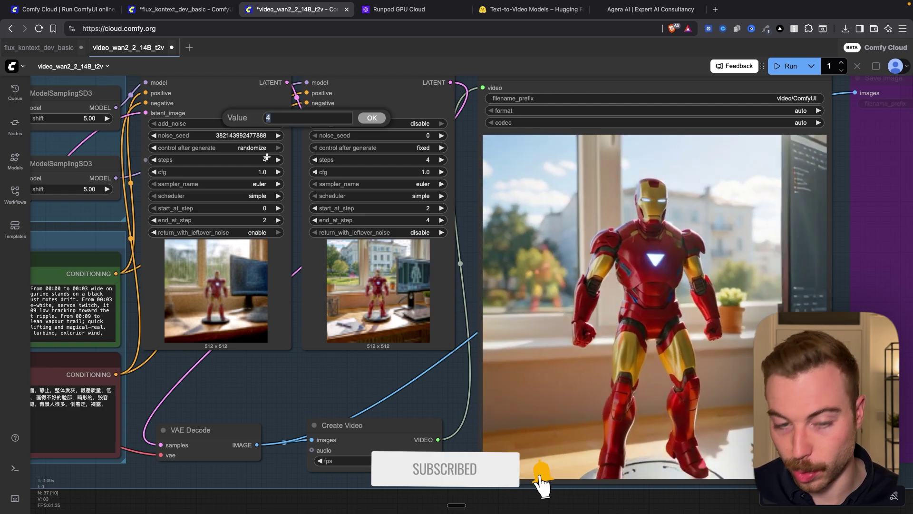
{"action": "type", "text": "30"}
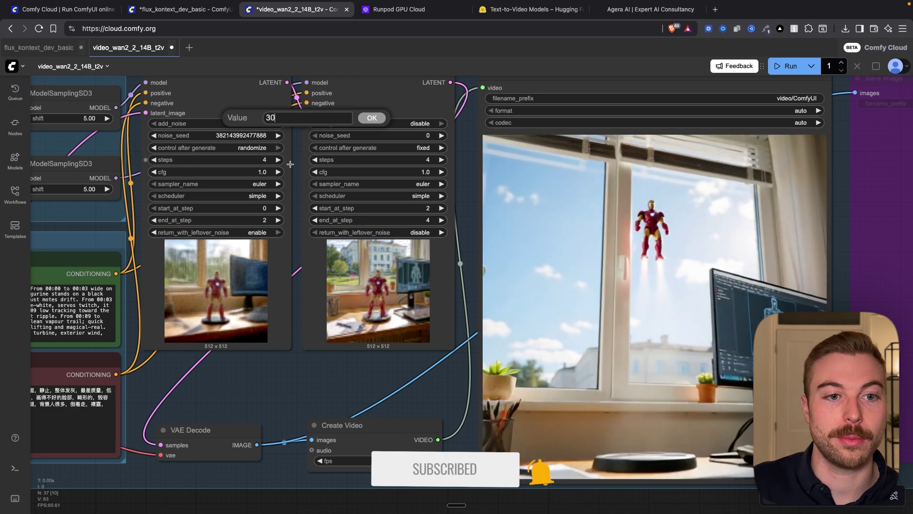
{"action": "left_click", "coordinate": [428, 159]}
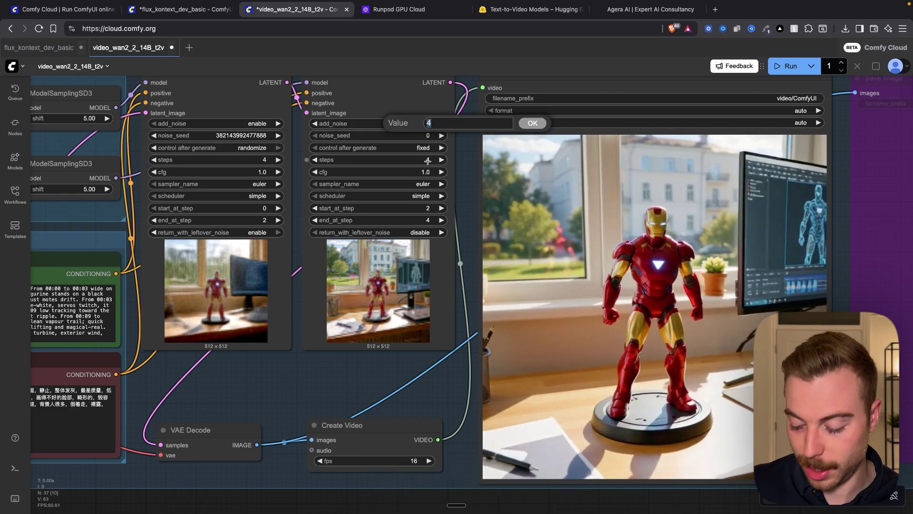
{"action": "left_click", "coordinate": [255, 215]}
{"action": "type", "text": "15"}
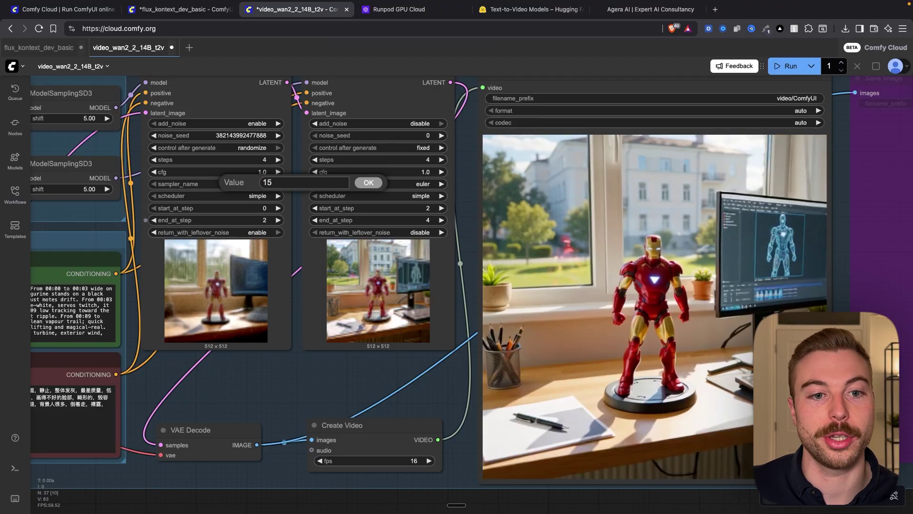
{"action": "left_click", "coordinate": [426, 209]}
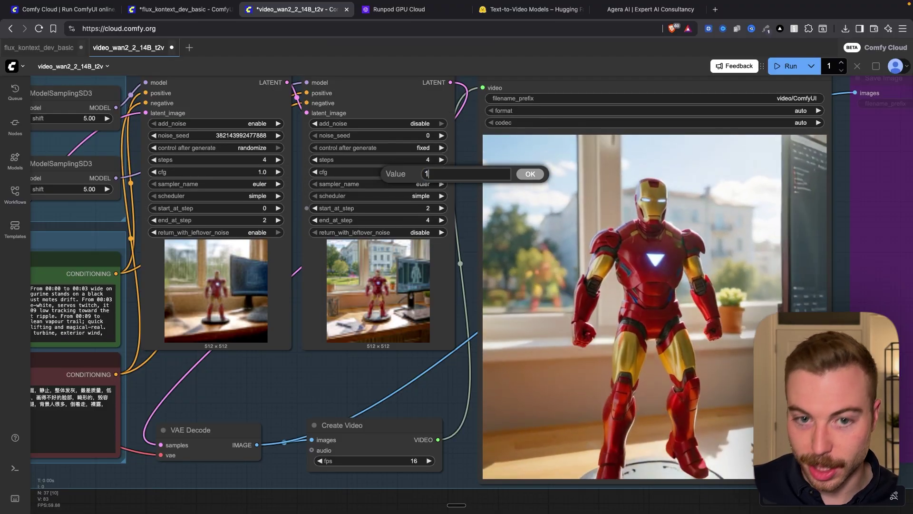
{"action": "left_click", "coordinate": [429, 220]}
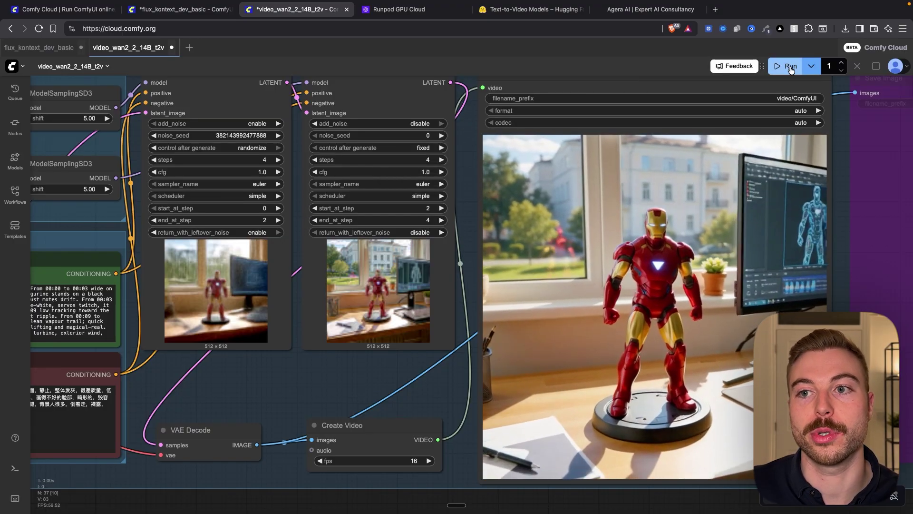
Run the workflow again with the armoured-figurine prompt and examine the new video in the Save Video node
{"action": "scroll", "coordinate": [503, 291], "scroll_direction": "down", "scroll_amount": 5}
{"action": "key", "text": "ctrl+Return"}
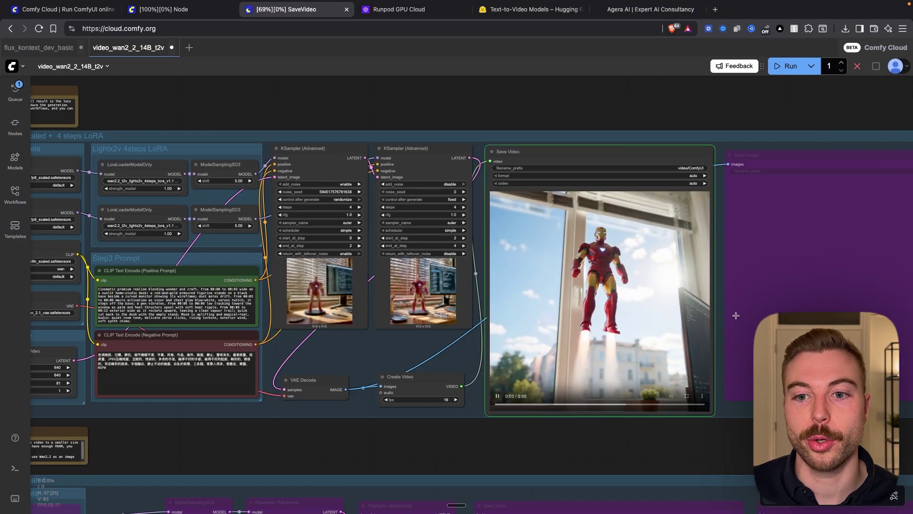
{"action": "scroll", "coordinate": [700, 265], "scroll_direction": "up", "scroll_amount": 4}
{"action": "left_click_drag", "start_coordinate": [688, 266], "coordinate": [662, 268]}
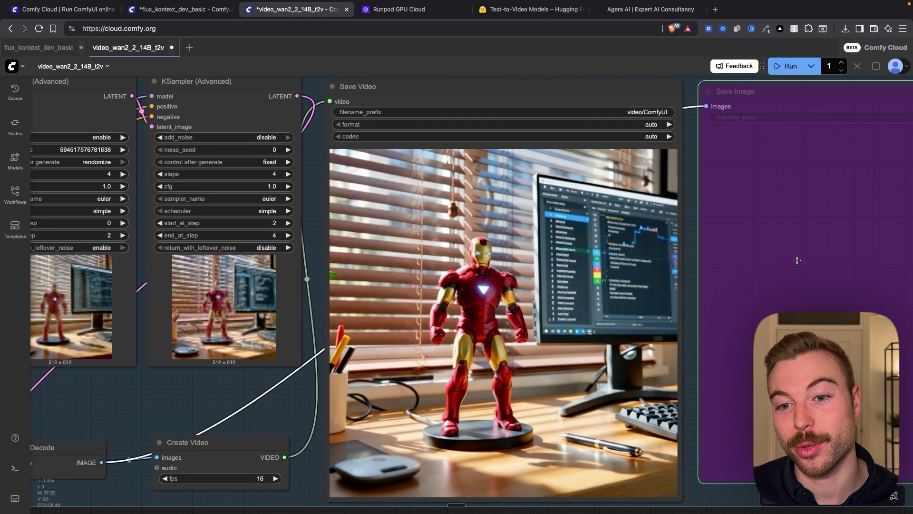
{"action": "right_click", "coordinate": [766, 310]}
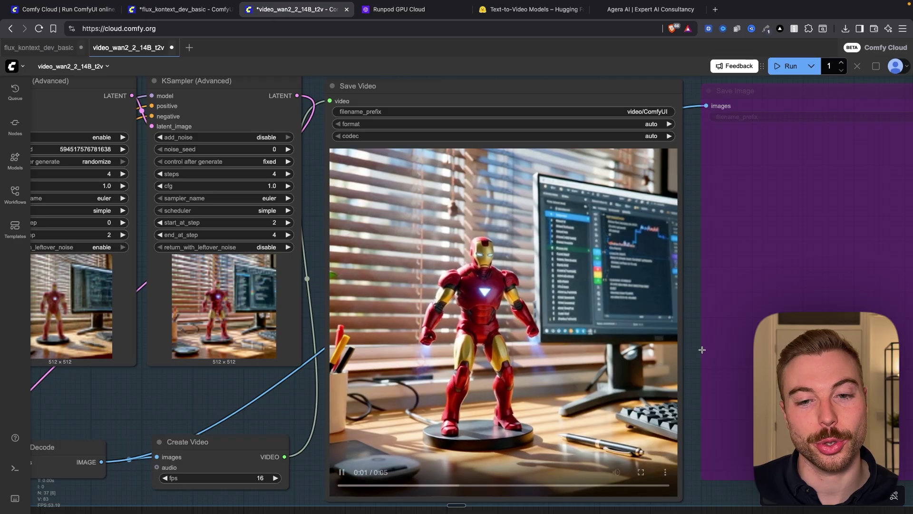
Replace the positive prompt with the timed Collector Edition statue script, from unboxing and RGB gaming shelf to the return to the cave, and run the workflow
{"action": "scroll", "coordinate": [704, 345], "scroll_direction": "down", "scroll_amount": 5}
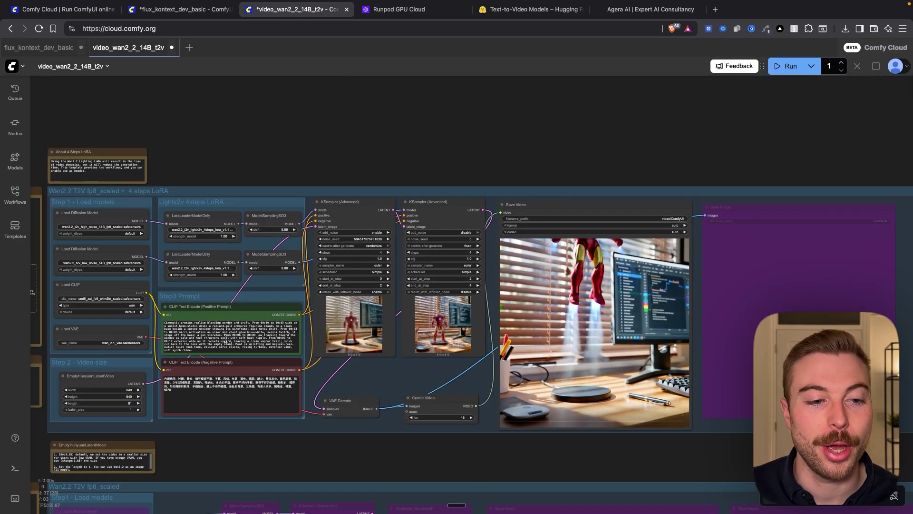
{"action": "scroll", "coordinate": [214, 338], "scroll_direction": "up", "scroll_amount": 8}
{"action": "left_click", "coordinate": [194, 344]}
{"action": "key", "text": "super+a"}
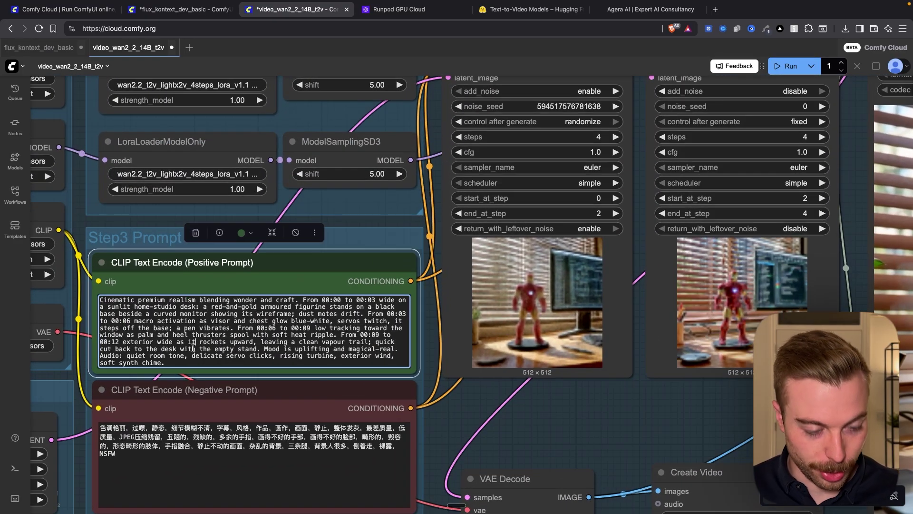
{"action": "key", "text": "super+v"}
{"action": "left_click", "coordinate": [788, 66]}
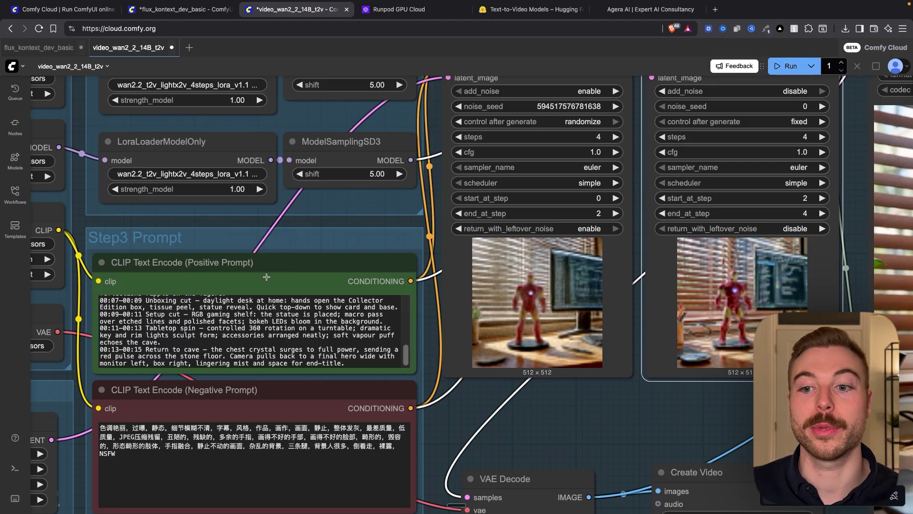
{"action": "left_click", "coordinate": [274, 315]}
{"action": "scroll", "coordinate": [273, 315], "scroll_direction": "down", "scroll_amount": 5}
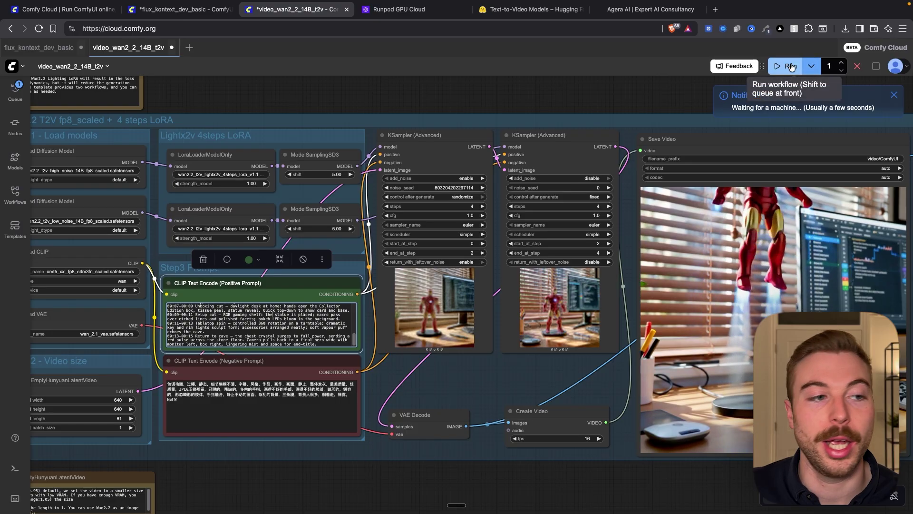
Review the earlier generations in the queue and the two KSampler previews of the Collector Edition statue run
{"action": "left_click", "coordinate": [15, 88]}
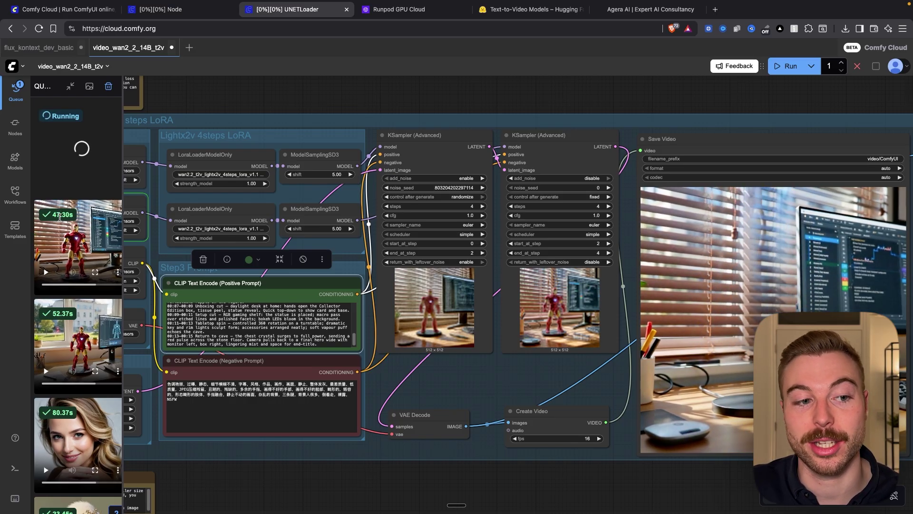
{"action": "scroll", "coordinate": [81, 366], "scroll_direction": "down", "scroll_amount": 4}
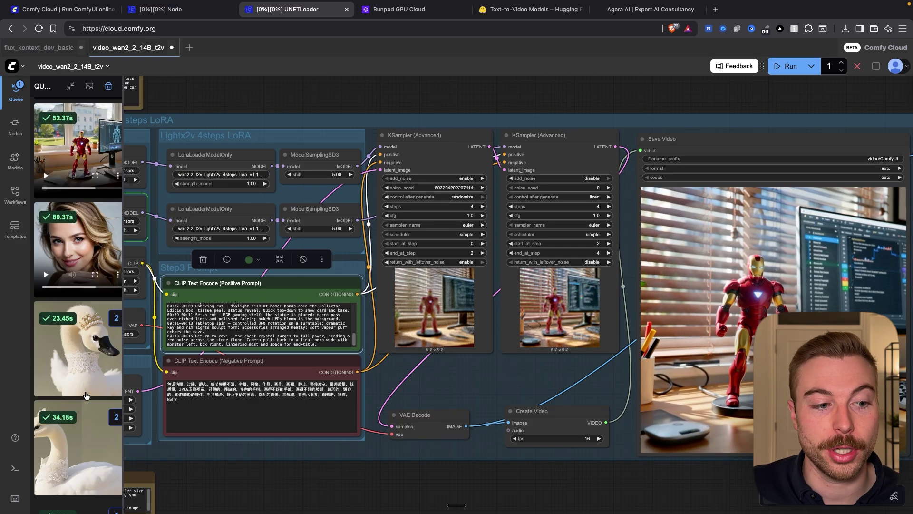
{"action": "scroll", "coordinate": [104, 330], "scroll_direction": "up", "scroll_amount": 1}
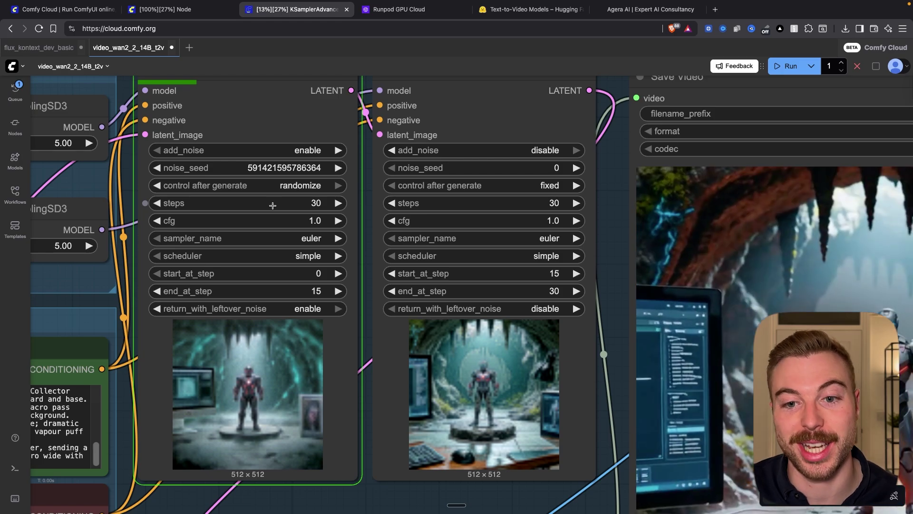
{"action": "scroll", "coordinate": [276, 214], "scroll_direction": "up", "scroll_amount": 1}
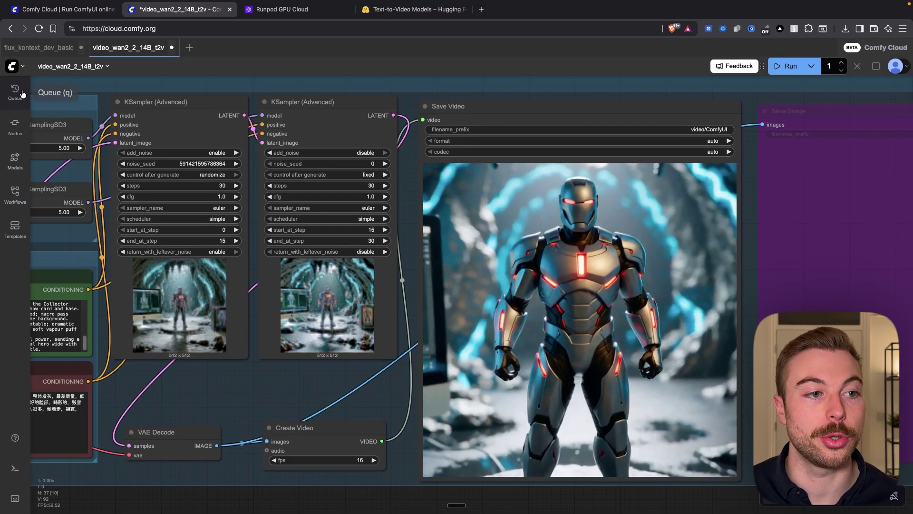
Open the Google Gemini Image template from the Image API category and examine the token price on its generation node
{"action": "left_click", "coordinate": [15, 226]}
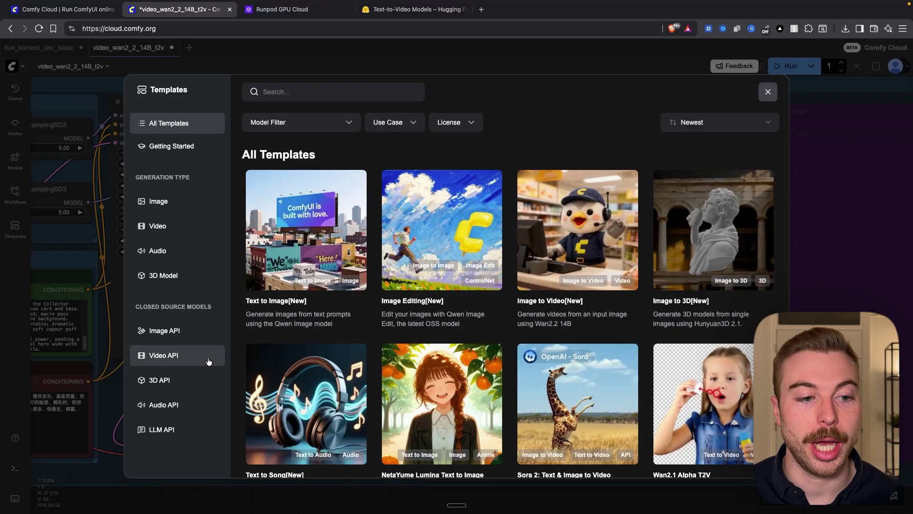
{"action": "left_click", "coordinate": [194, 337]}
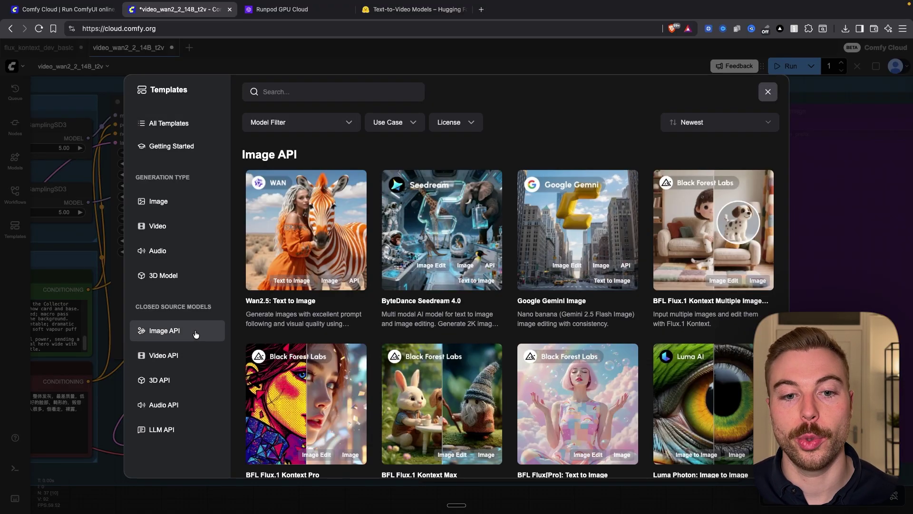
{"action": "left_click", "coordinate": [565, 246]}
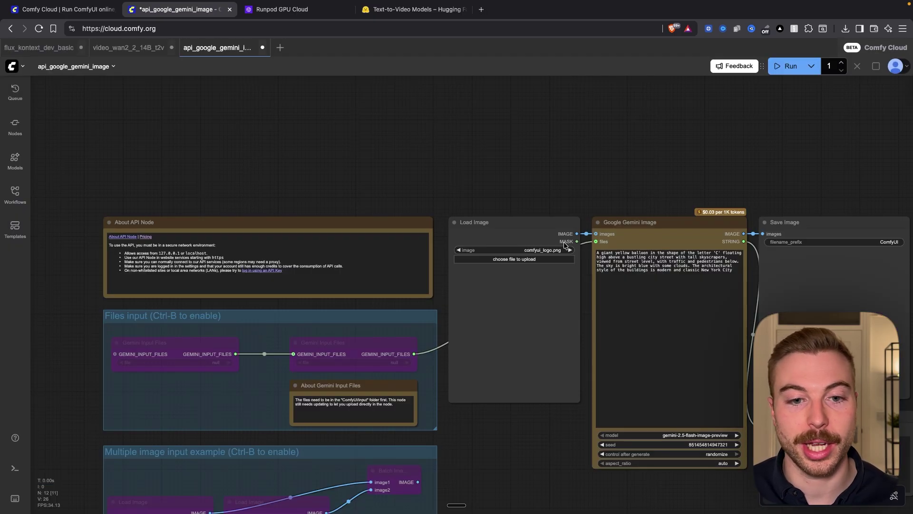
{"action": "left_click_drag", "start_coordinate": [596, 409], "coordinate": [325, 349]}
{"action": "scroll", "coordinate": [455, 160], "scroll_direction": "up", "scroll_amount": 5}
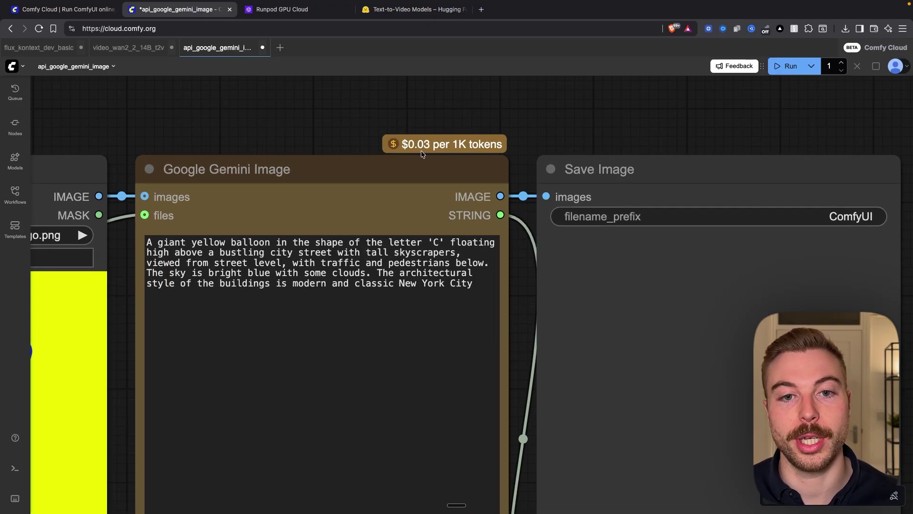
{"action": "scroll", "coordinate": [425, 151], "scroll_direction": "down", "scroll_amount": 7}
{"action": "scroll", "coordinate": [426, 151], "scroll_direction": "up", "scroll_amount": 3}
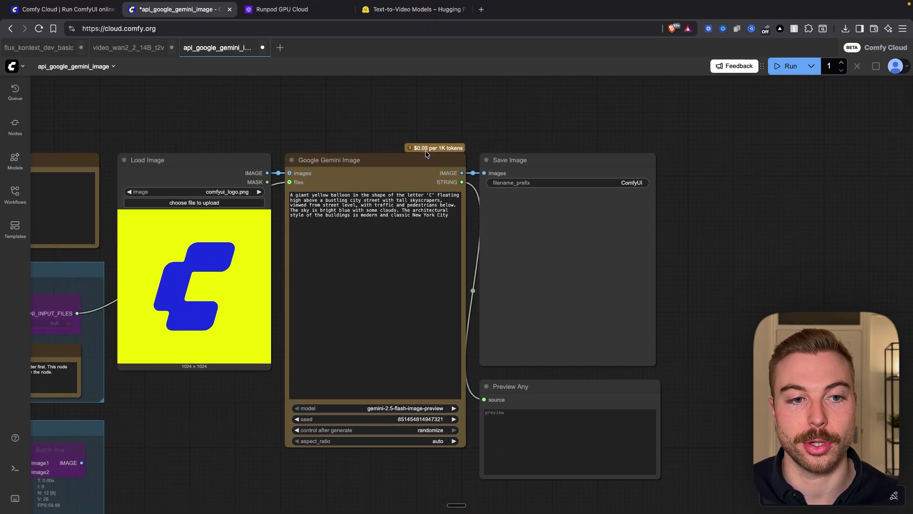
Open the Sora 2: Text & Image to Video template from the Video API category and check the Sora node's price per run
{"action": "left_click", "coordinate": [15, 227]}
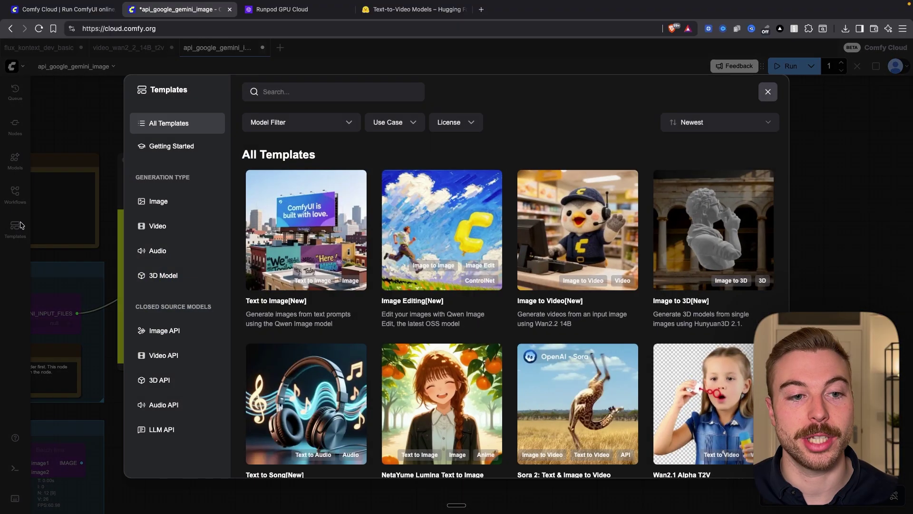
{"action": "left_click", "coordinate": [179, 362]}
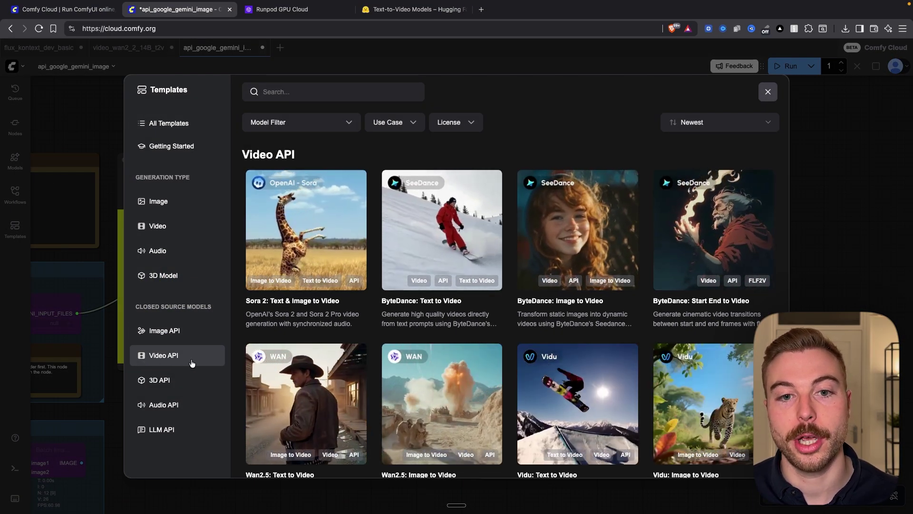
{"action": "left_click", "coordinate": [300, 218]}
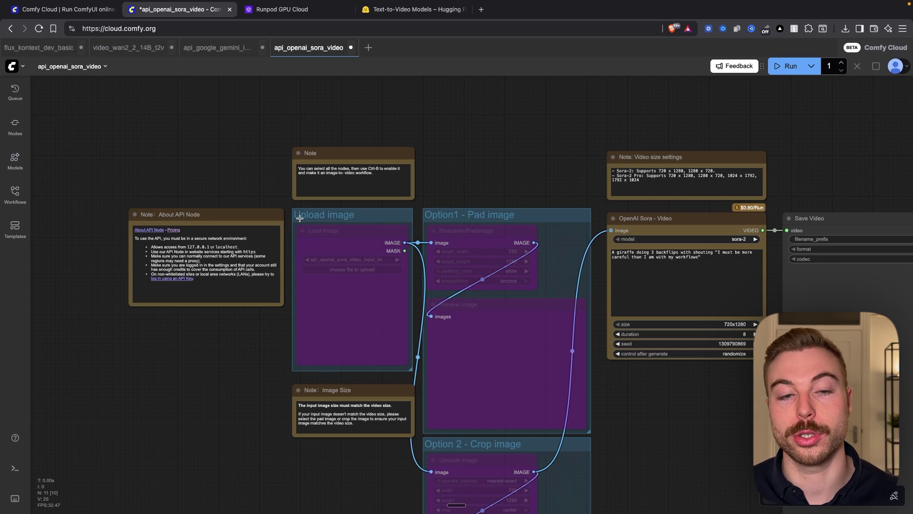
{"action": "scroll", "coordinate": [814, 250], "scroll_direction": "up", "scroll_amount": 10}
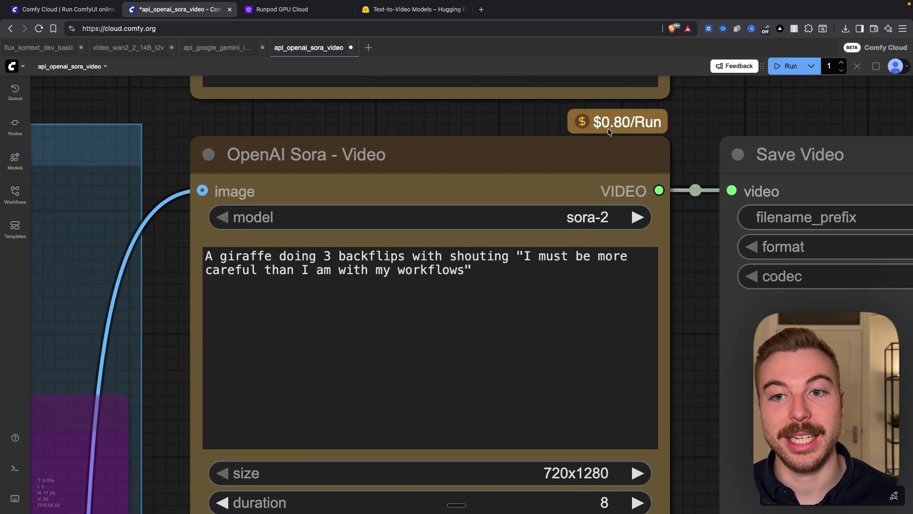
Set the OpenAI Sora - Video node to model sora-2-pro, size 1024x1792 and duration 12 to compare its price per run
{"action": "scroll", "coordinate": [642, 249], "scroll_direction": "down", "scroll_amount": 5}
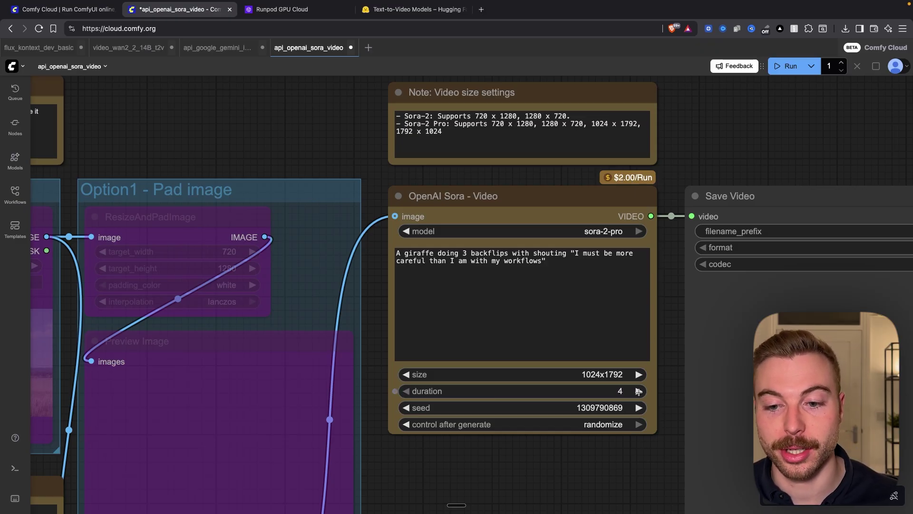
{"action": "left_click", "coordinate": [618, 393]}
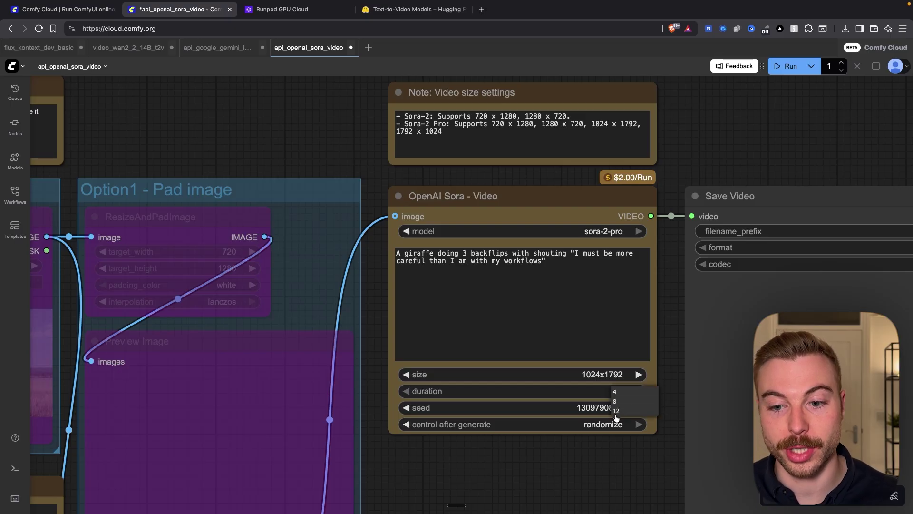
{"action": "left_click", "coordinate": [617, 411]}
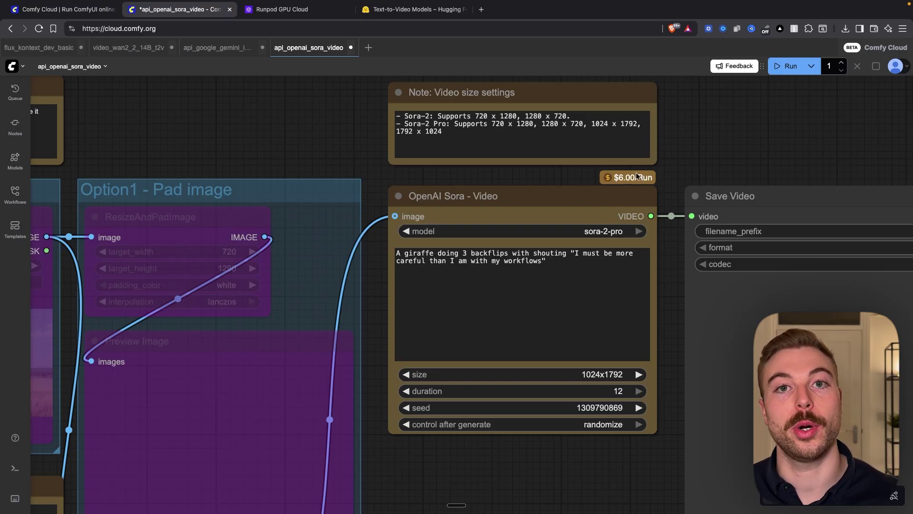
{"action": "scroll", "coordinate": [654, 446], "scroll_direction": "down", "scroll_amount": 3}
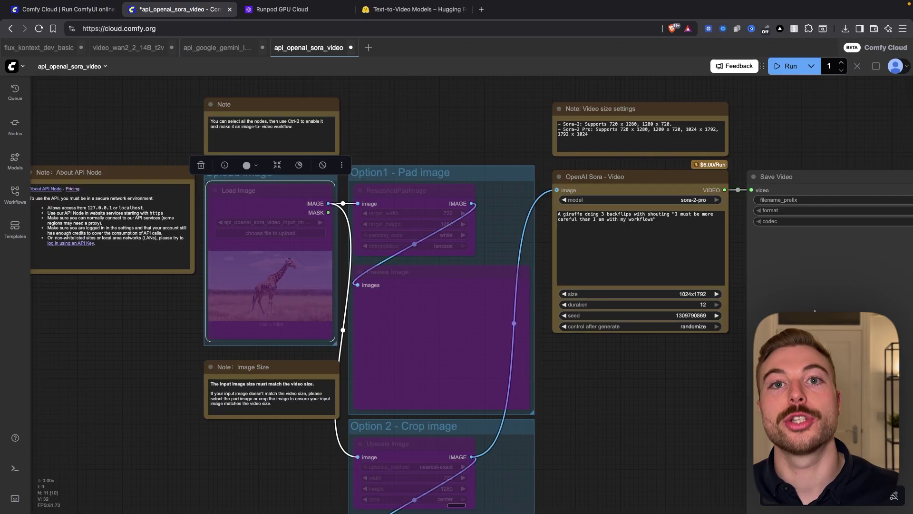
Open the Veo3: Image to Video template from the Video API category
{"action": "left_click", "coordinate": [9, 242]}
{"action": "left_click", "coordinate": [146, 358]}
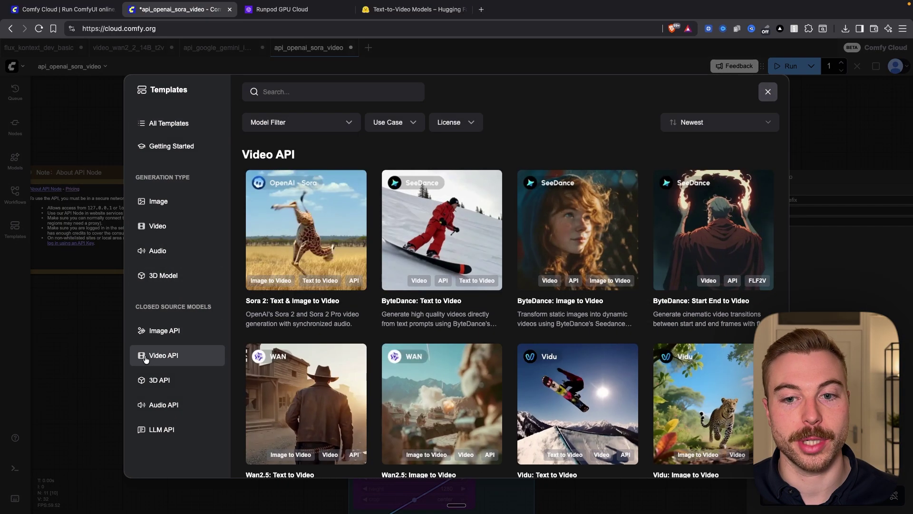
{"action": "scroll", "coordinate": [578, 380], "scroll_direction": "down", "scroll_amount": 10}
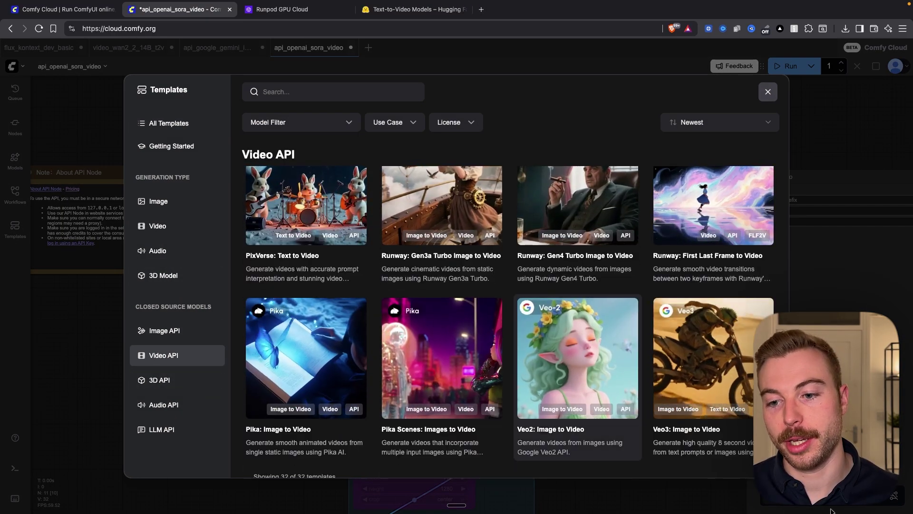
{"action": "left_click", "coordinate": [727, 424]}
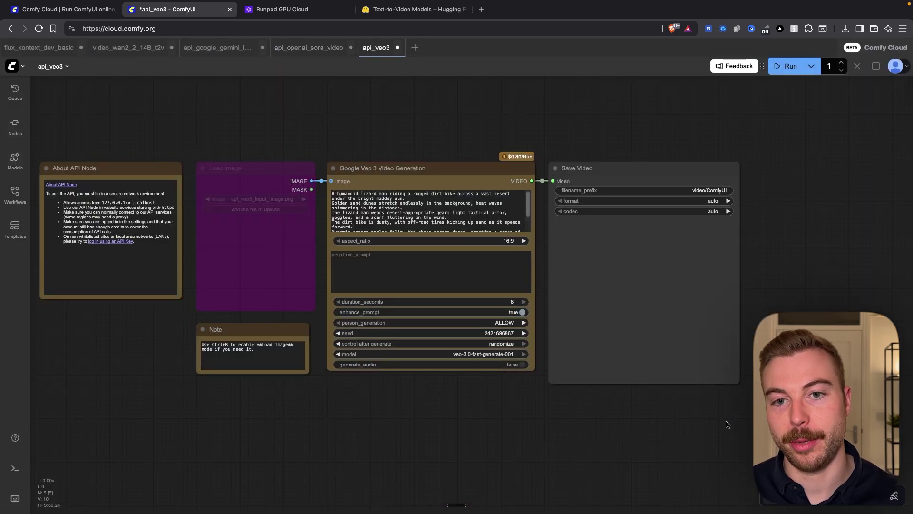
{"action": "scroll", "coordinate": [418, 203], "scroll_direction": "up", "scroll_amount": 3}
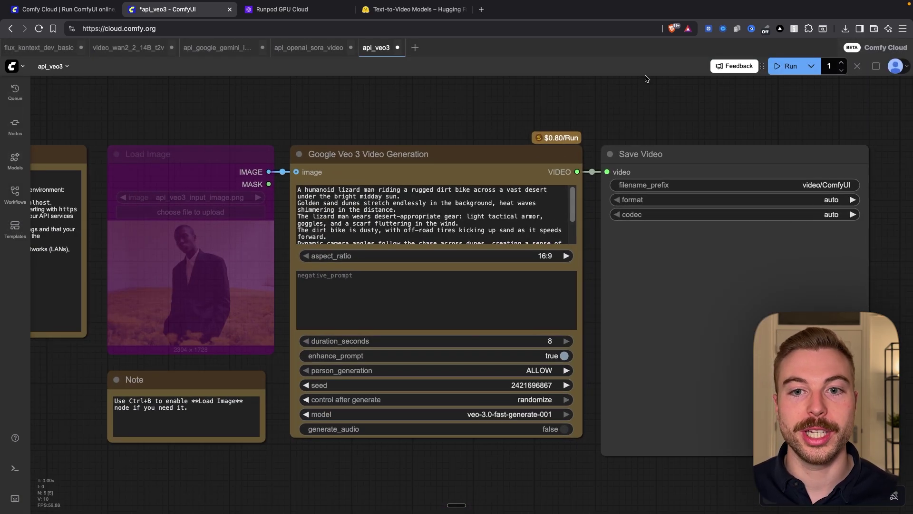
Enable the bypassed Load Image node and load the picture of the black Brickspeed racing car with its box
{"action": "right_click", "coordinate": [161, 159]}
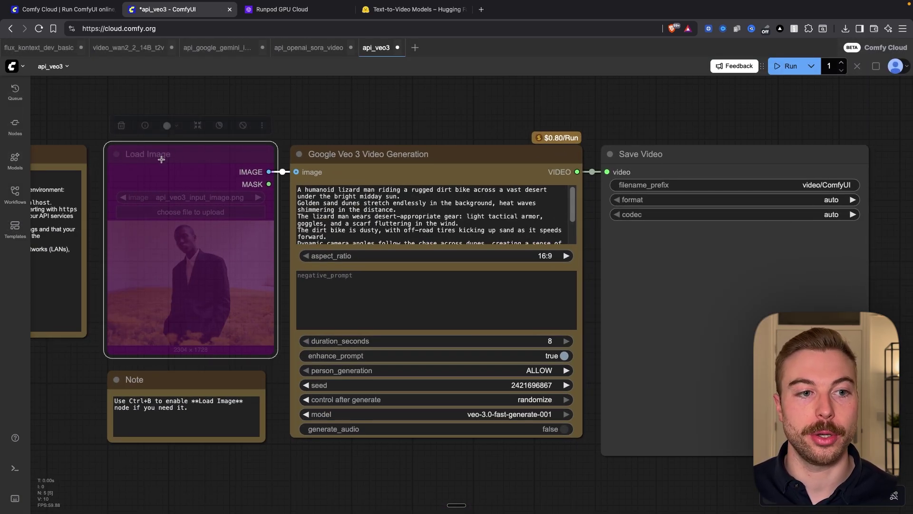
{"action": "left_click", "coordinate": [134, 163]}
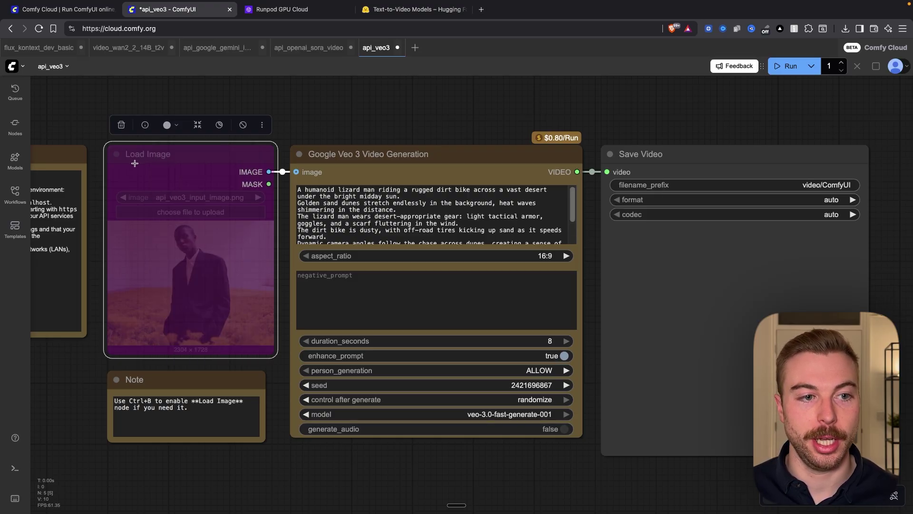
{"action": "key", "text": "ctrl+b"}
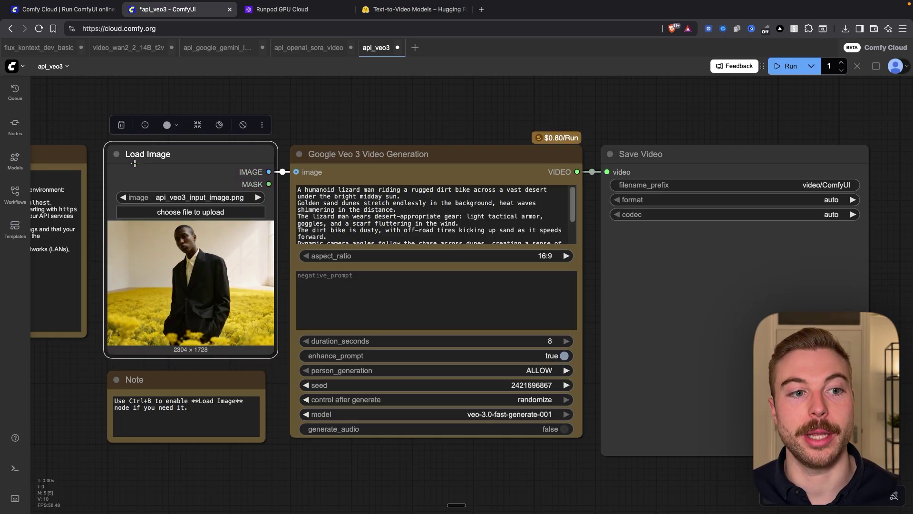
{"action": "left_click_drag", "start_coordinate": [135, 163], "coordinate": [232, 172]}
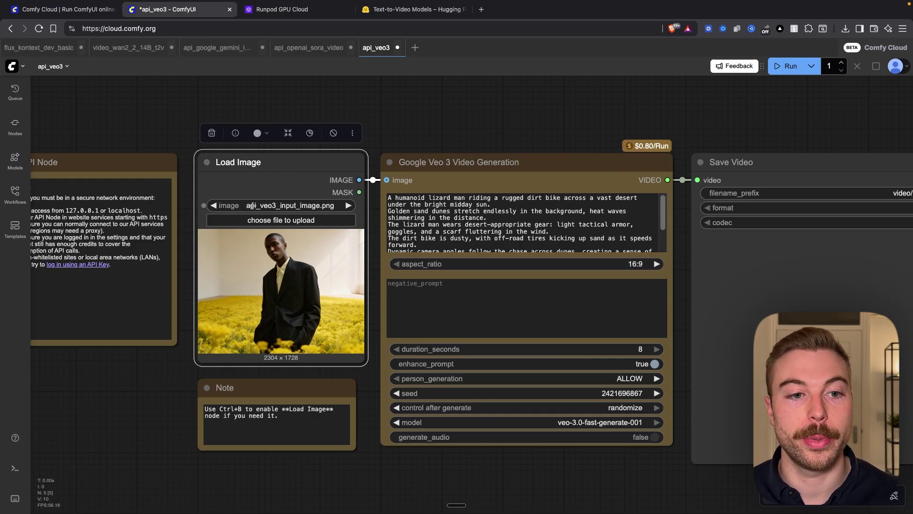
{"action": "left_click", "coordinate": [285, 205]}
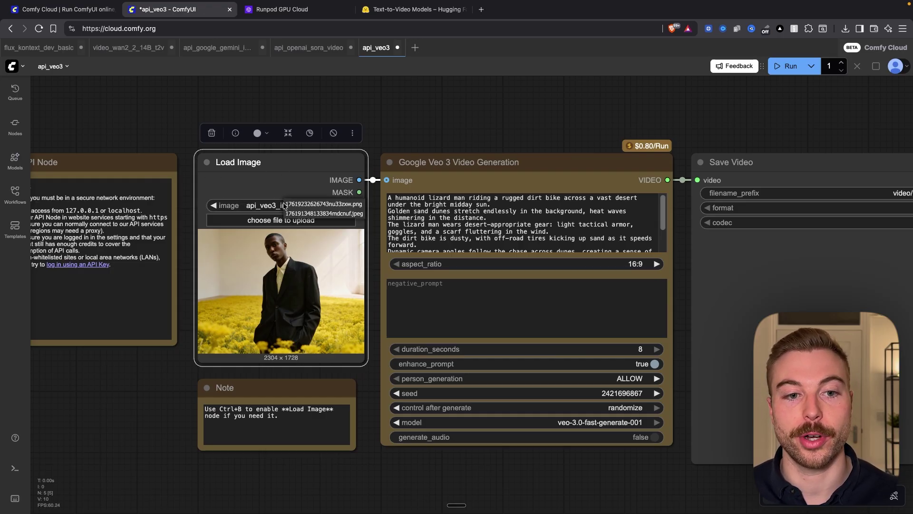
{"action": "left_click", "coordinate": [326, 214]}
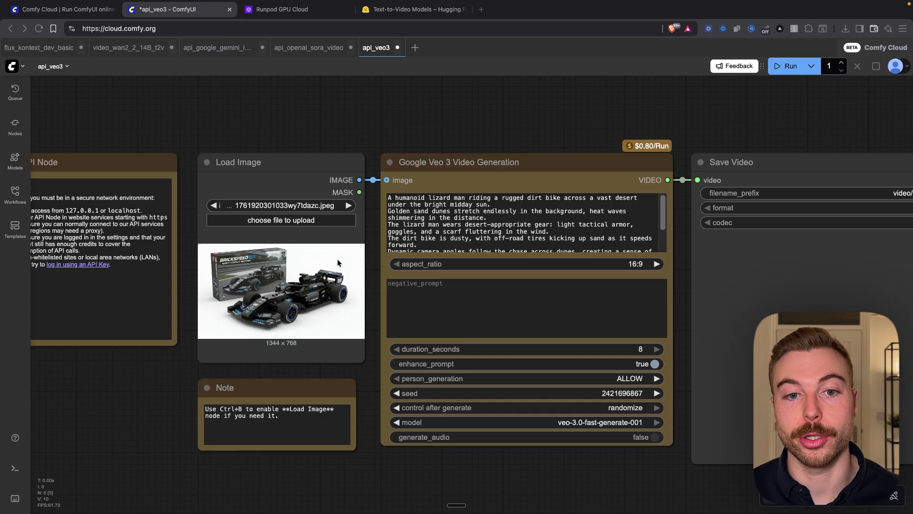
Replace the Veo 3 node's prompt with the timed brick race-car script and set the model to veo-3.1-generate
{"action": "left_click", "coordinate": [464, 227]}
{"action": "key", "text": "ctrl+a"}
{"action": "key", "text": "ctrl+v"}
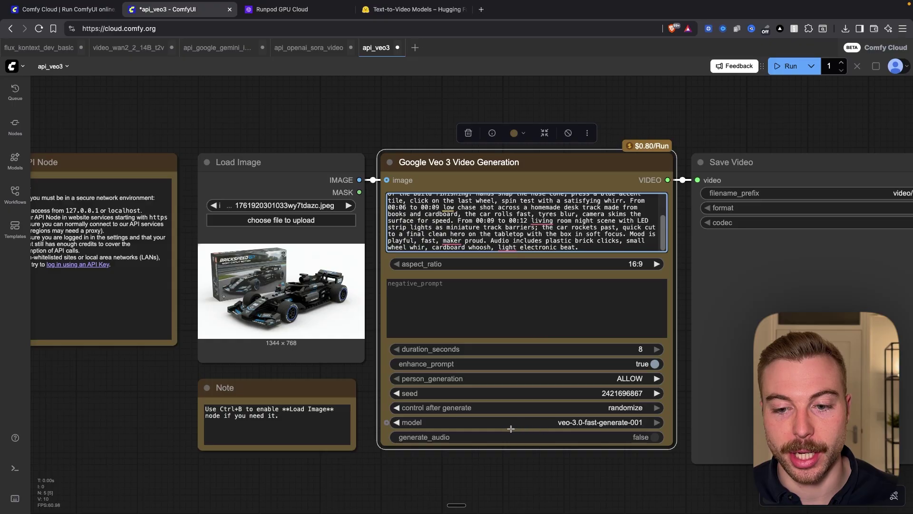
{"action": "left_click", "coordinate": [620, 423]}
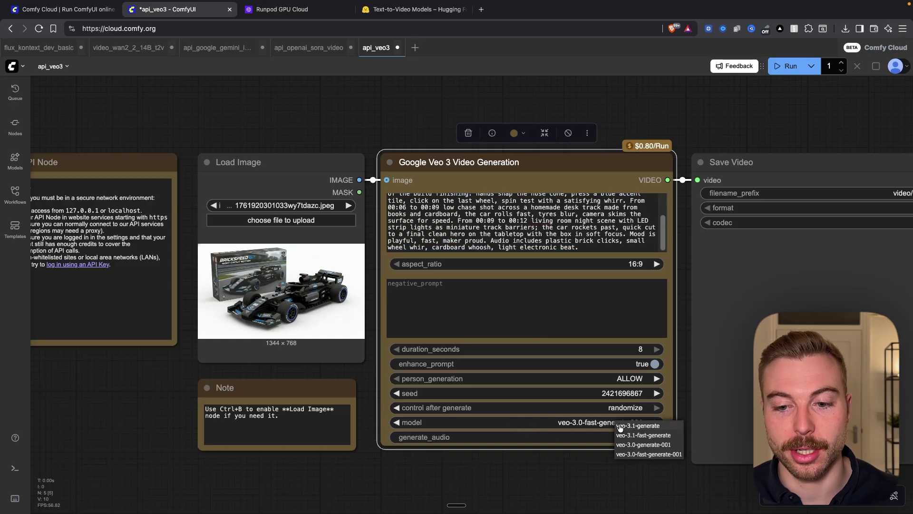
{"action": "left_click", "coordinate": [660, 427]}
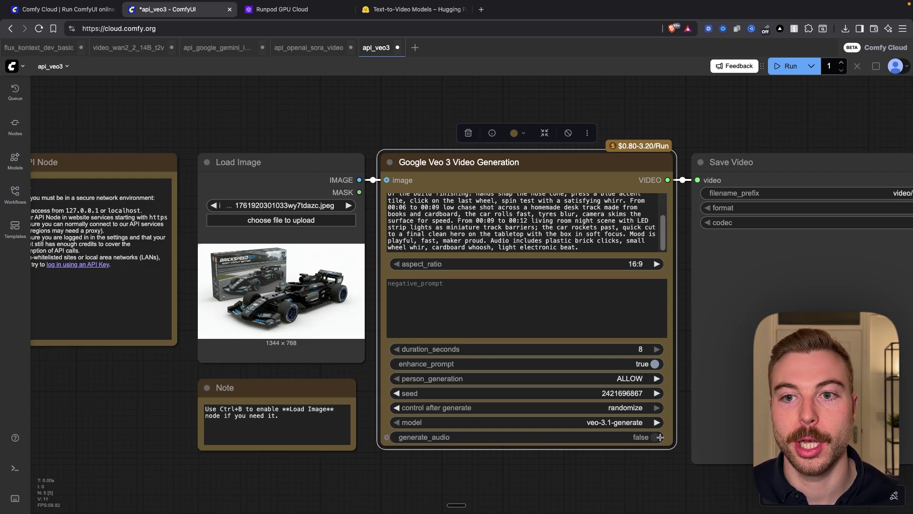
Check the account's credit balance, look through the API nodes pricing page from BFL to the end, and return to the Veo 3 workflow
{"action": "left_click", "coordinate": [896, 66]}
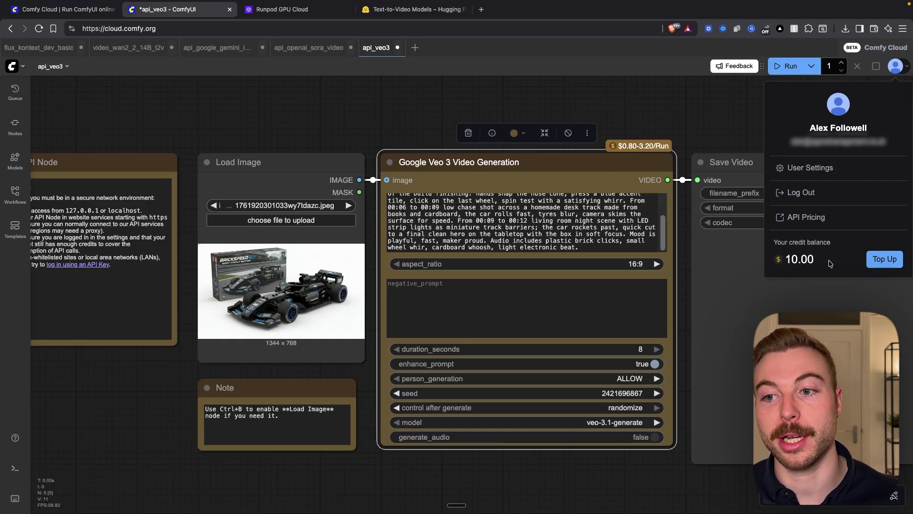
{"action": "left_click", "coordinate": [815, 219]}
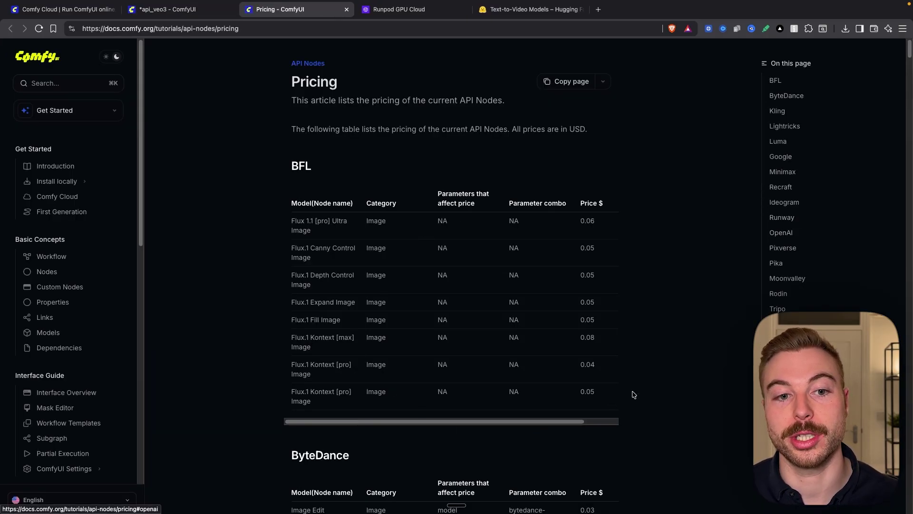
{"action": "scroll", "coordinate": [634, 394], "scroll_direction": "down", "scroll_amount": 20}
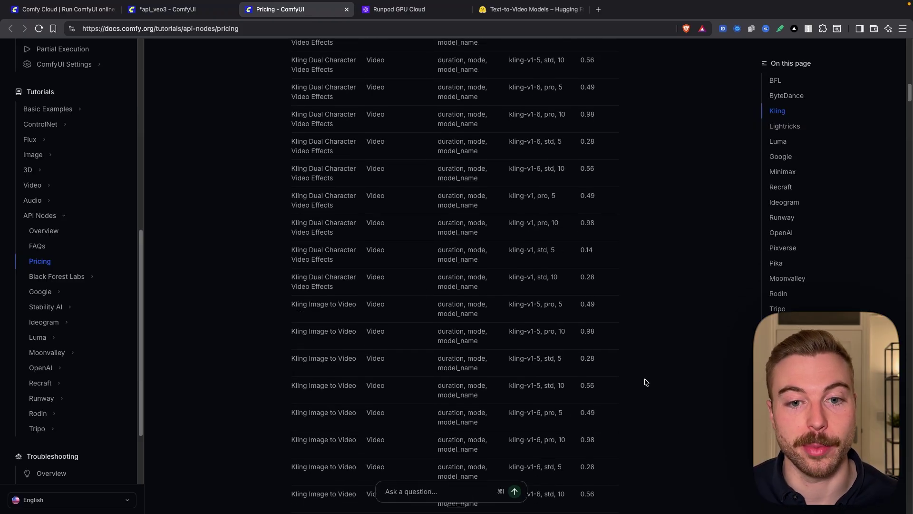
{"action": "scroll", "coordinate": [646, 382], "scroll_direction": "down", "scroll_amount": 20}
{"action": "scroll", "coordinate": [646, 382], "scroll_direction": "down", "scroll_amount": 20}
{"action": "scroll", "coordinate": [646, 382], "scroll_direction": "down", "scroll_amount": 5}
{"action": "key", "text": "Home"}
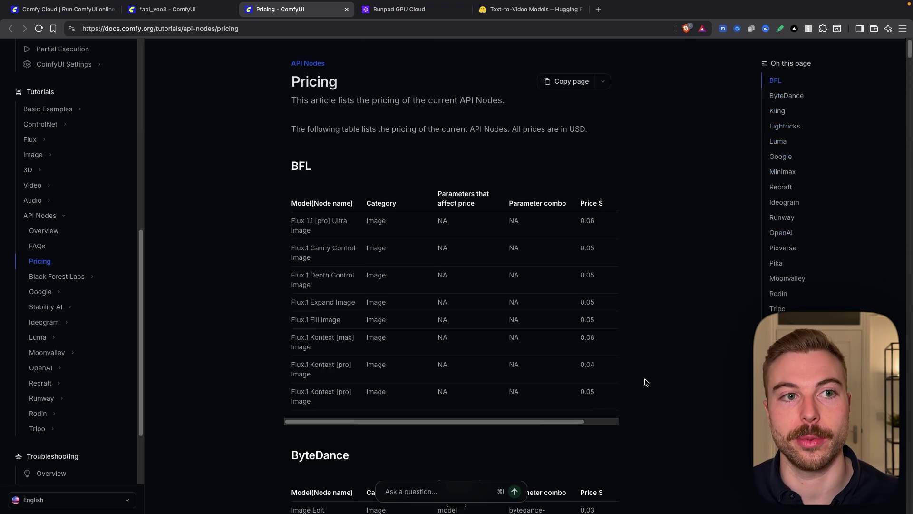
{"action": "left_click", "coordinate": [184, 10]}
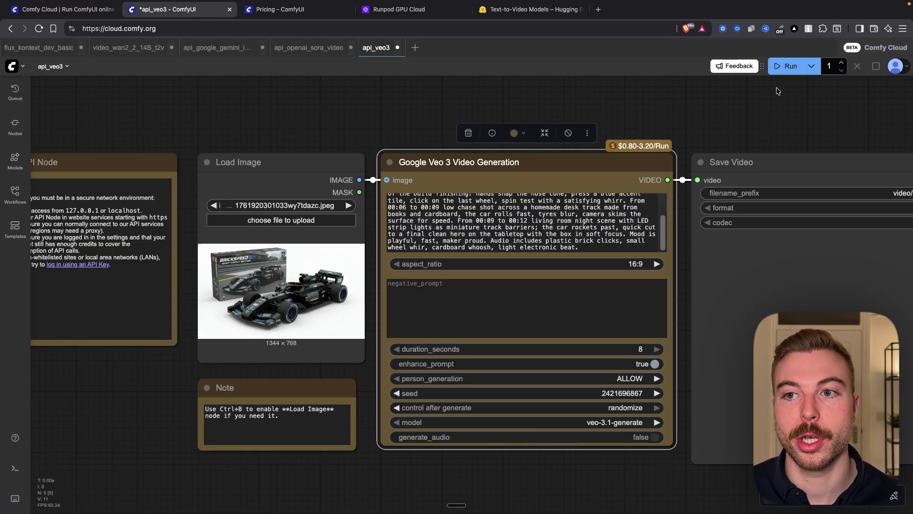
Run the Veo 3 workflow and view the generated race-car video in the Save Video node
{"action": "left_click", "coordinate": [780, 69]}
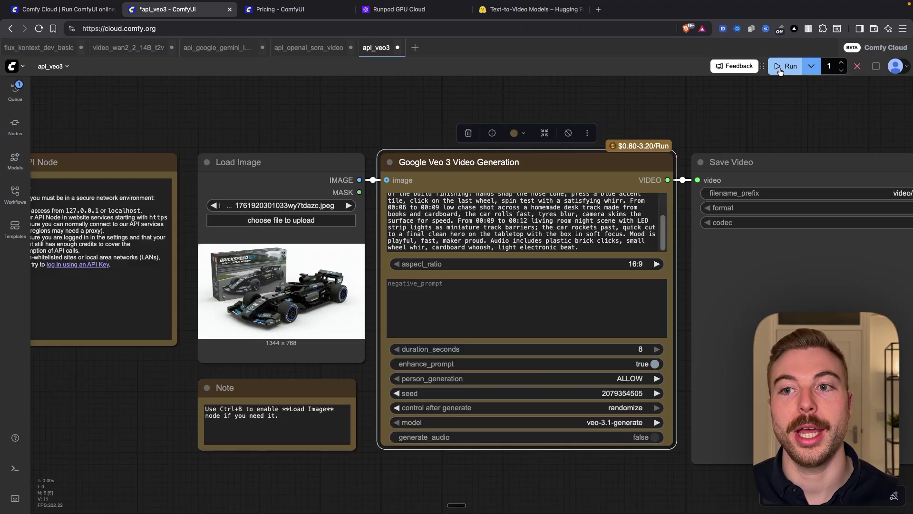
{"action": "scroll", "coordinate": [704, 323], "scroll_direction": "right", "scroll_amount": 5}
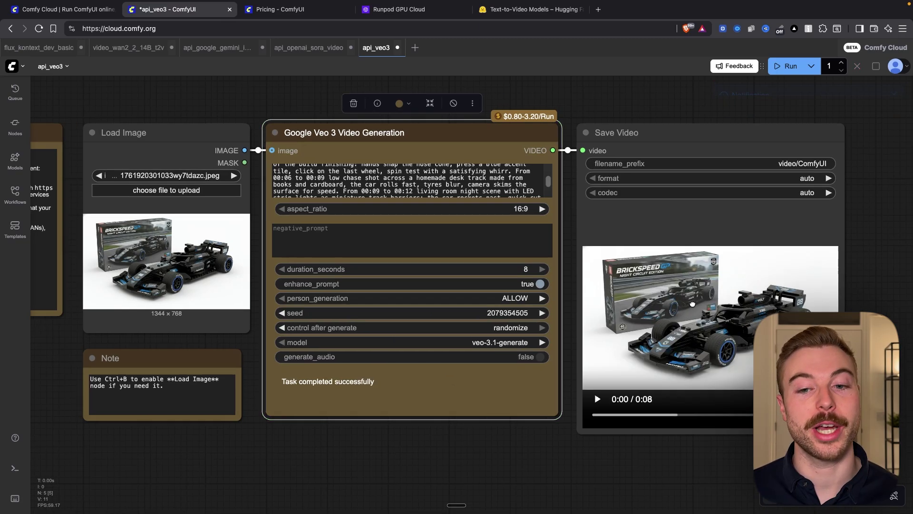
{"action": "scroll", "coordinate": [548, 276], "scroll_direction": "right", "scroll_amount": 5}
{"action": "scroll", "coordinate": [533, 340], "scroll_direction": "up", "scroll_amount": 5}
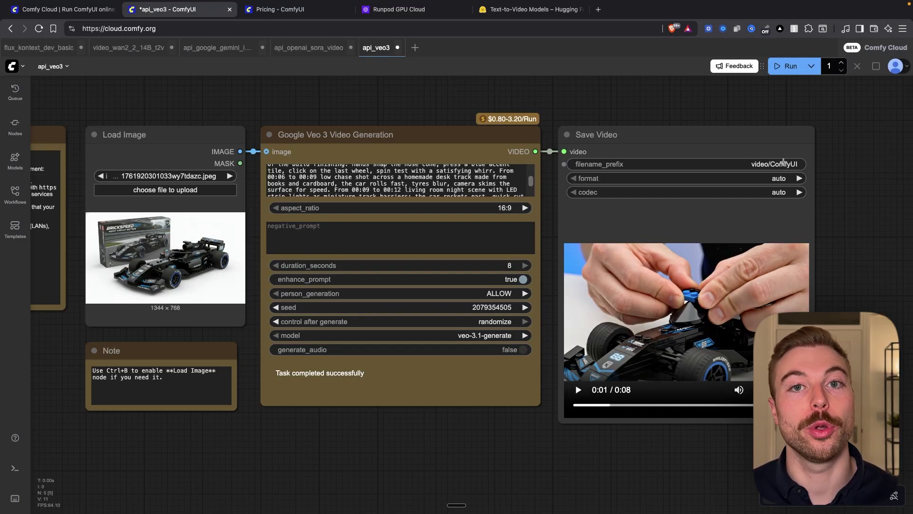
Check the account's credit balance and open the Sora 2: Text & Image to Video template from the Video API category
{"action": "left_click", "coordinate": [905, 70]}
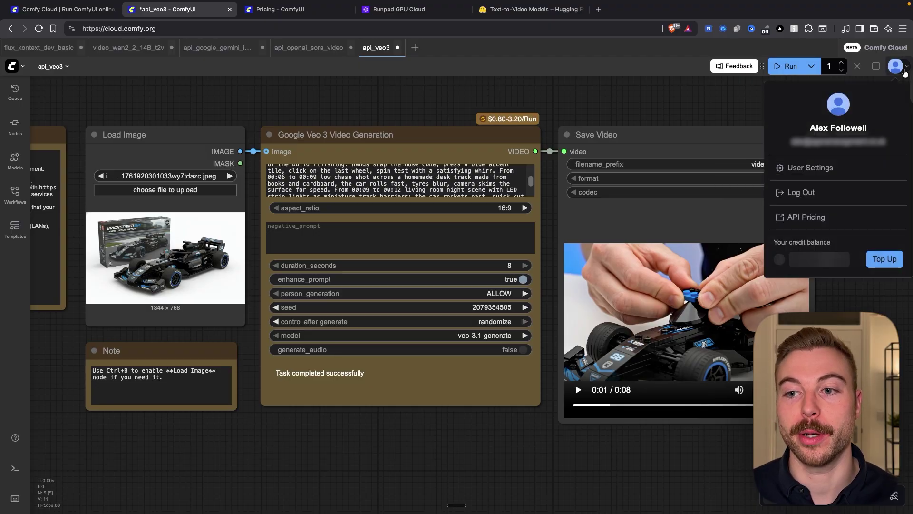
{"action": "double_click", "coordinate": [802, 258]}
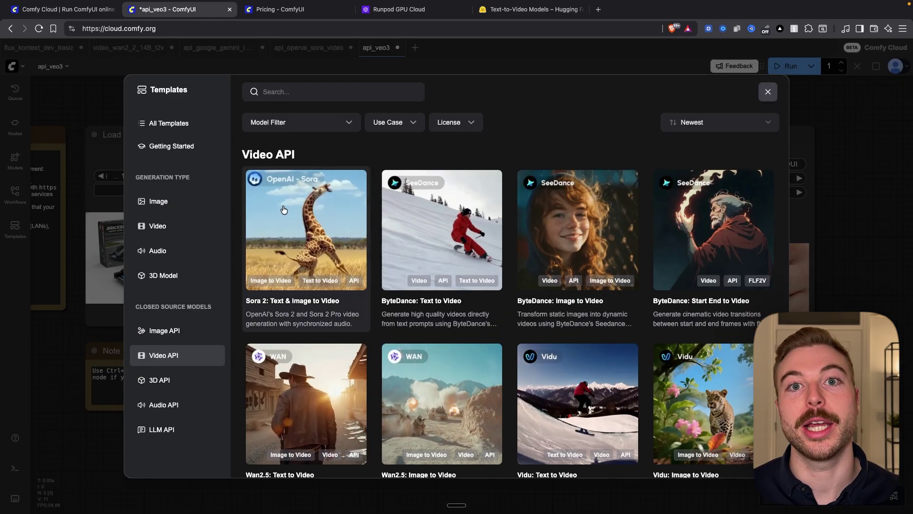
{"action": "left_click", "coordinate": [322, 215]}
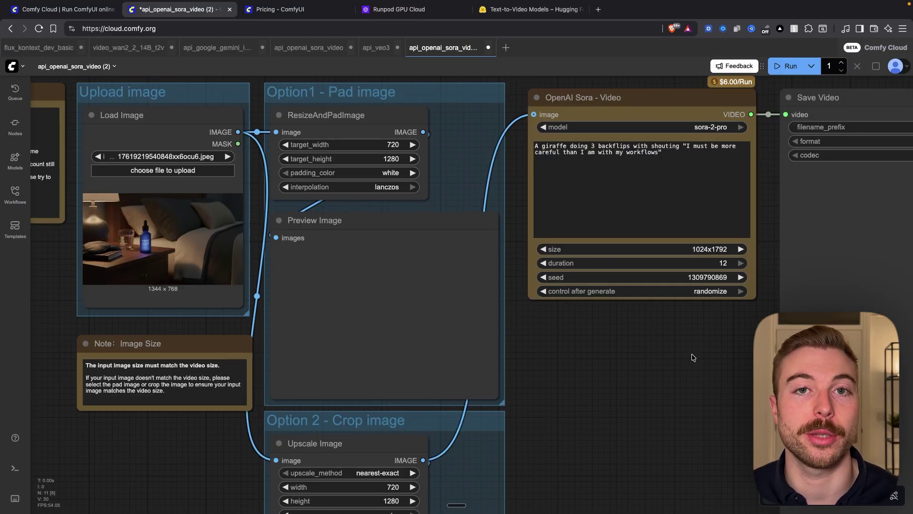
Bypass the Load Image node and the pad and crop option nodes, including ResizeAndPadImage, Upscale Image and their image previews
{"action": "scroll", "coordinate": [693, 357], "scroll_direction": "down", "scroll_amount": 1}
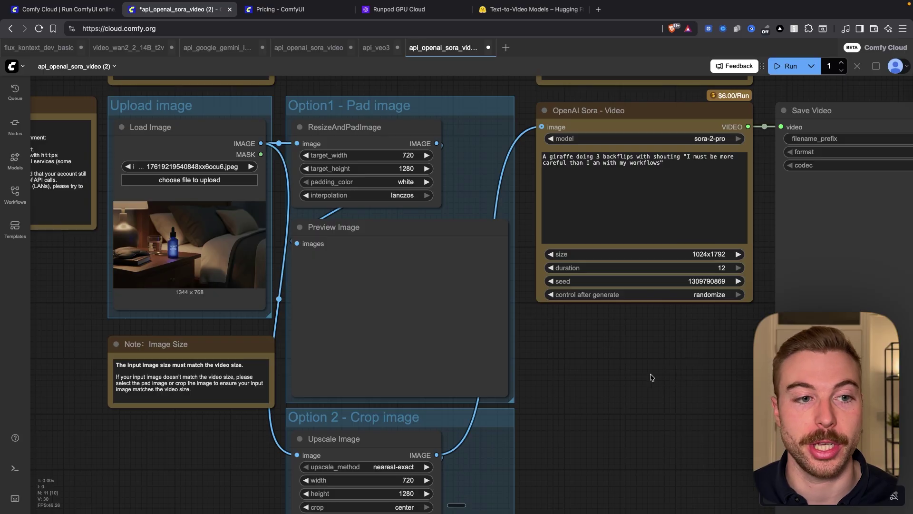
{"action": "left_click", "coordinate": [162, 127]}
{"action": "key", "text": "ctrl+b"}
{"action": "left_click", "coordinate": [427, 272]}
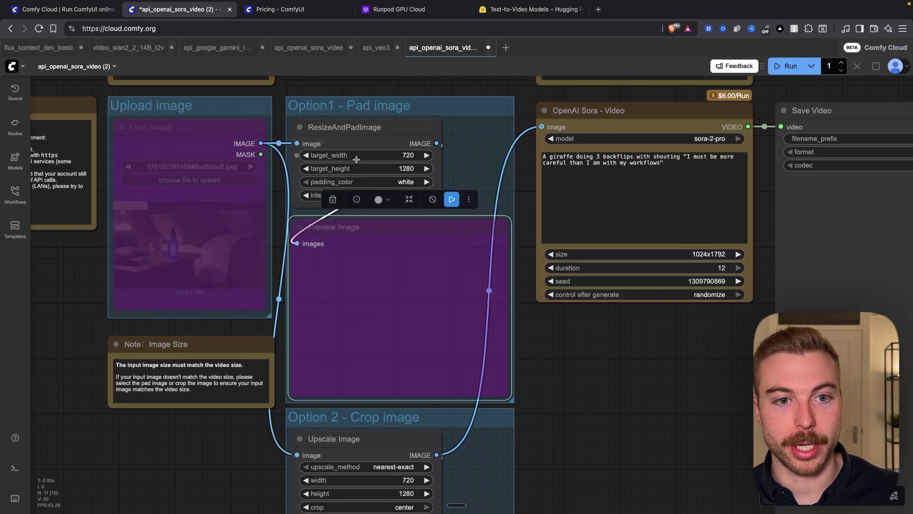
{"action": "left_click", "coordinate": [333, 155]}
{"action": "left_click", "coordinate": [333, 130]}
{"action": "key", "text": "ctrl+b"}
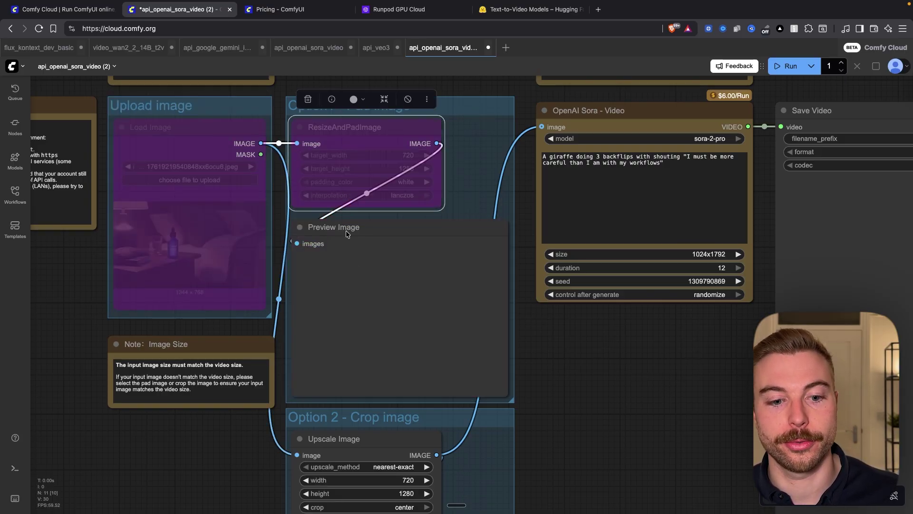
{"action": "left_click", "coordinate": [352, 438]}
{"action": "key", "text": "ctrl+b"}
{"action": "left_click_drag", "start_coordinate": [538, 406], "coordinate": [374, 430]}
{"action": "left_click", "coordinate": [232, 310]}
{"action": "key", "text": "ctrl+b"}
Replace the OpenAI Sora node's giraffe prompt with the timed cinematic night-time script about the blue glass night serum
{"action": "left_click", "coordinate": [511, 178]}
{"action": "key", "text": "ctrl+a"}
{"action": "key", "text": "ctrl+v"}
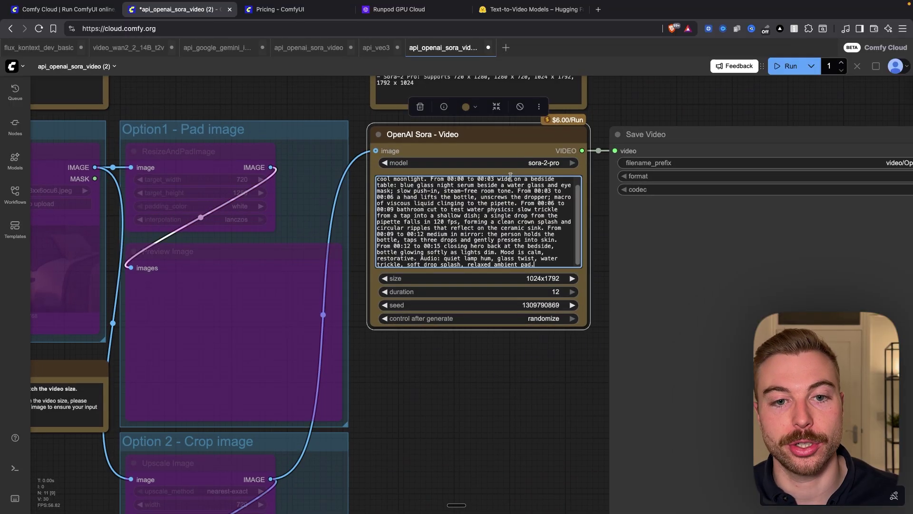
{"action": "scroll", "coordinate": [486, 230], "scroll_direction": "up", "scroll_amount": 1}
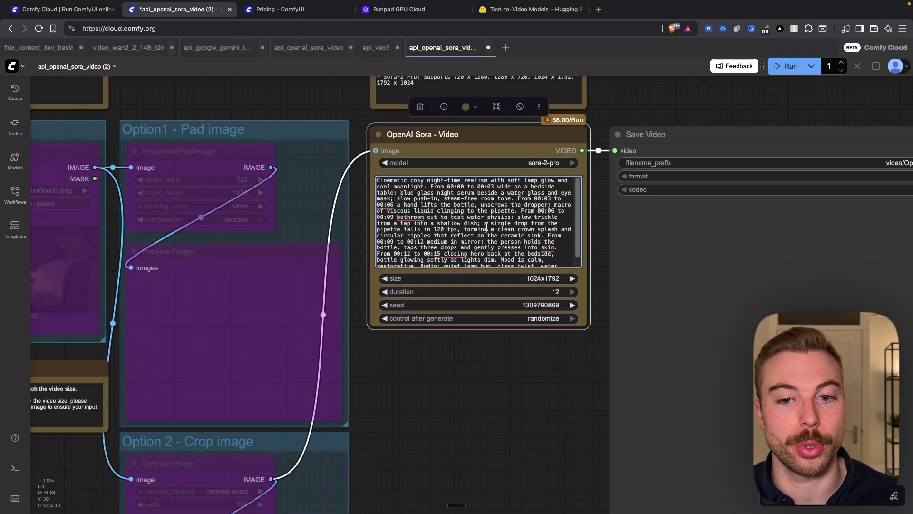
Run the Sora workflow with the sora-2-pro model, 1024x1792 size and a duration of 12
{"action": "left_click_drag", "start_coordinate": [661, 113], "coordinate": [544, 186]}
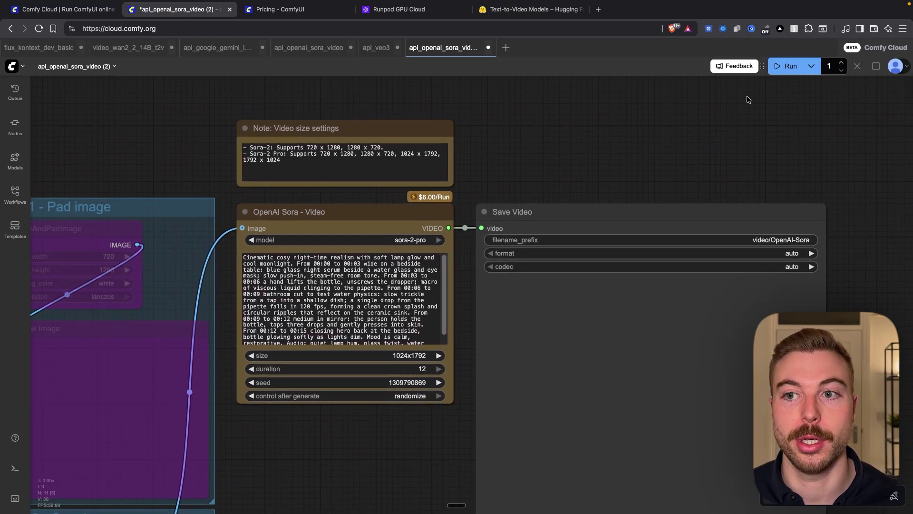
{"action": "left_click", "coordinate": [779, 67]}
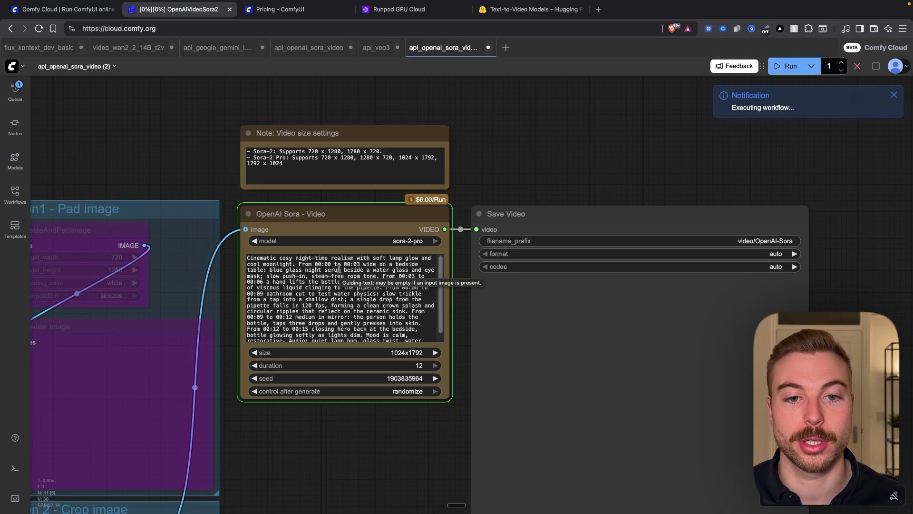
{"action": "scroll", "coordinate": [352, 285], "scroll_direction": "down", "scroll_amount": 3}
{"action": "left_click_drag", "start_coordinate": [340, 452], "coordinate": [361, 328]}
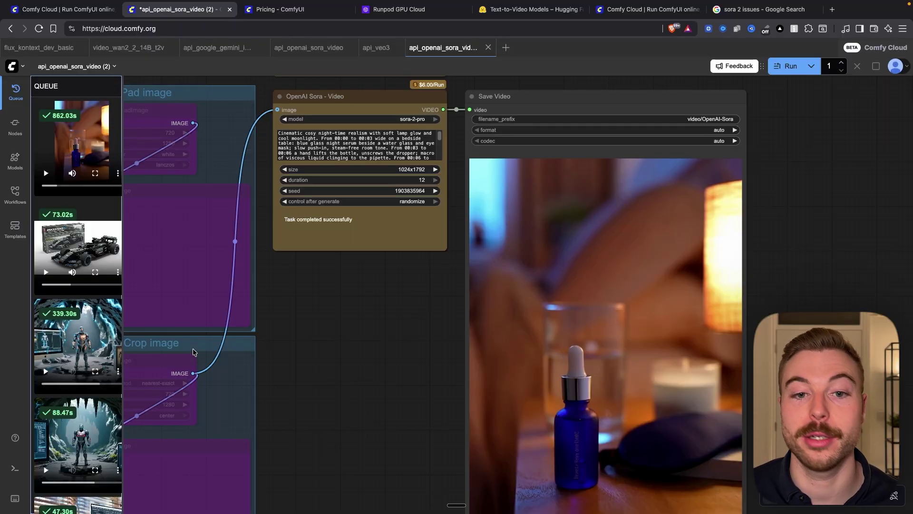
Play the generated night serum video from the Save Video node
{"action": "left_click_drag", "start_coordinate": [340, 366], "coordinate": [243, 351]}
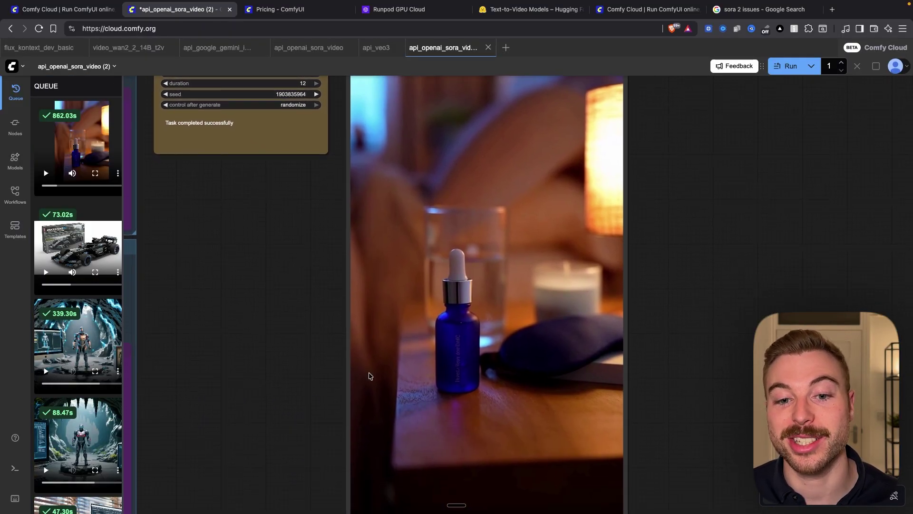
{"action": "scroll", "coordinate": [414, 333], "scroll_direction": "down", "scroll_amount": 4}
{"action": "left_click", "coordinate": [380, 467]}
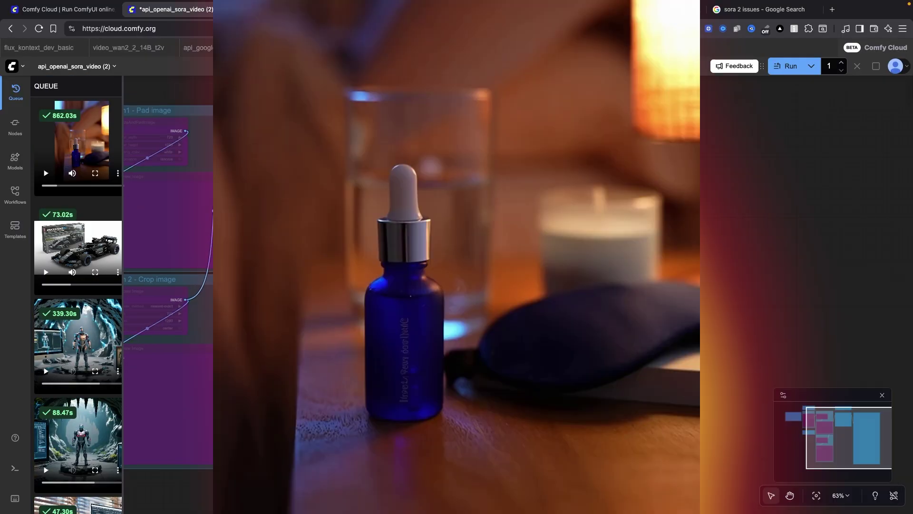